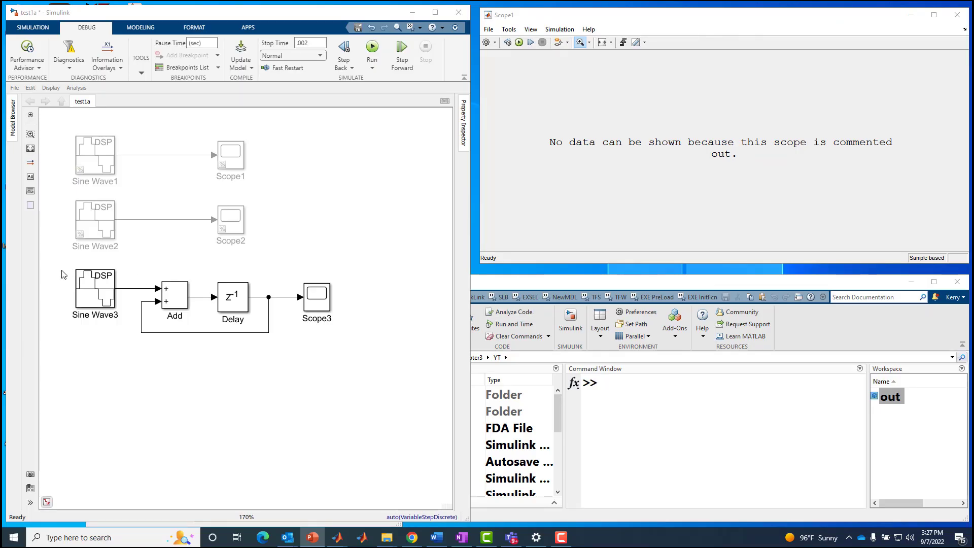
Step: Group the four commented-out top blocks into a subsystem, undo it, and close the empty Scope1 window
{"action": "left_click_drag", "start_coordinate": [61, 137], "coordinate": [272, 249]}
{"action": "left_click", "coordinate": [298, 235]}
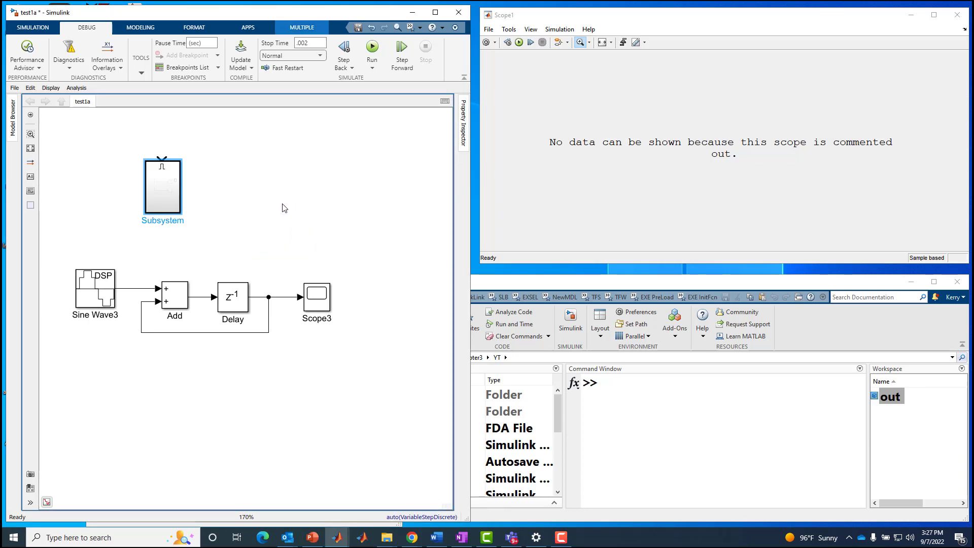
{"action": "left_click", "coordinate": [166, 198]}
{"action": "key", "text": "ctrl+z"}
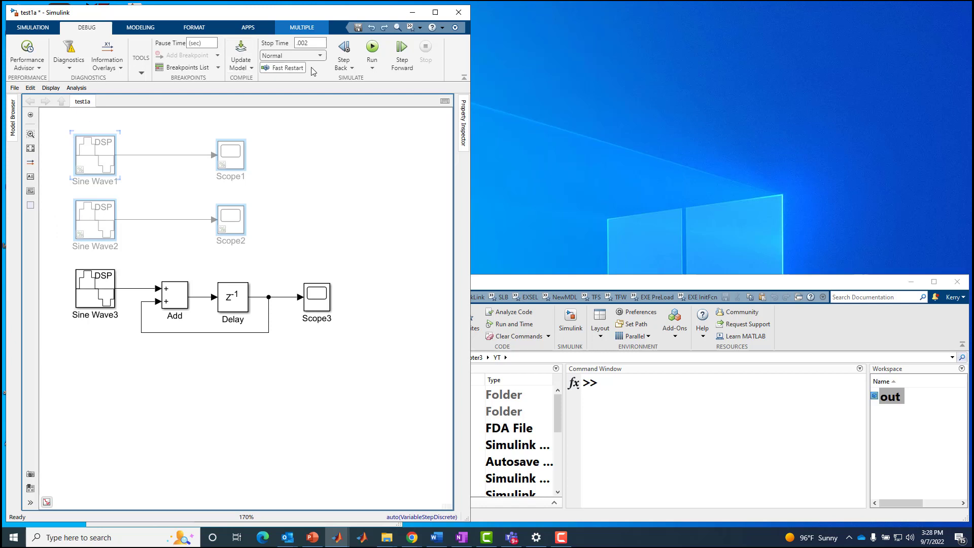
Step: Update the model to show sample times, then turn the sample time display off
{"action": "left_click", "coordinate": [371, 47]}
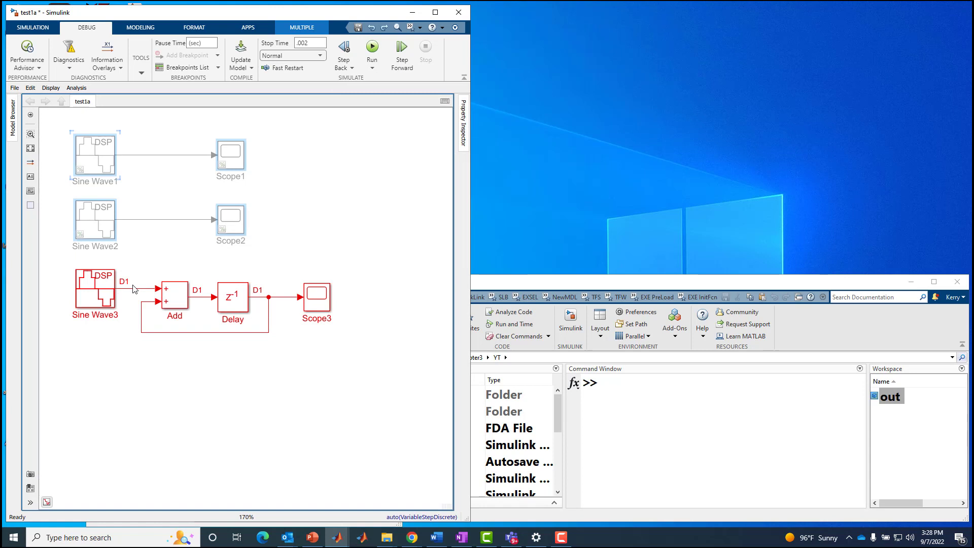
{"action": "left_click", "coordinate": [30, 163]}
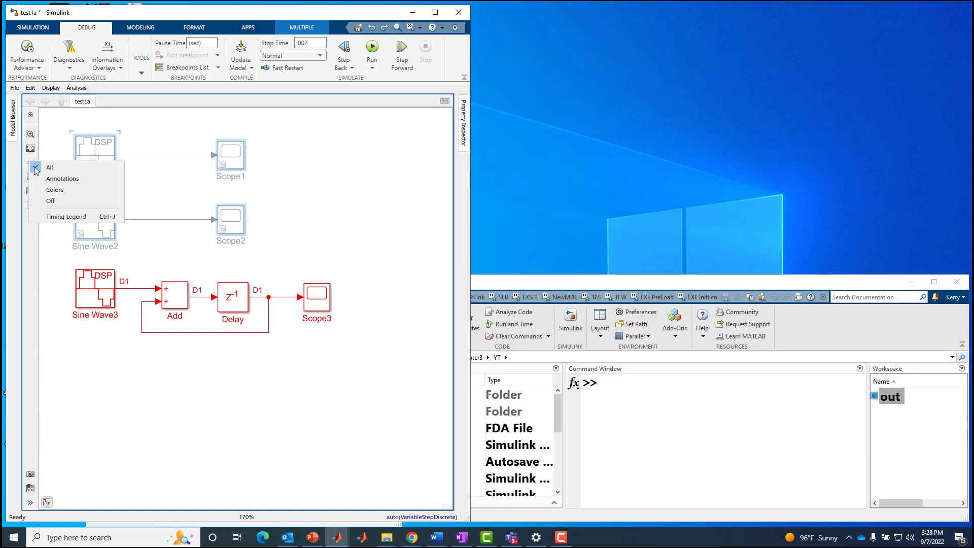
{"action": "left_click", "coordinate": [59, 201]}
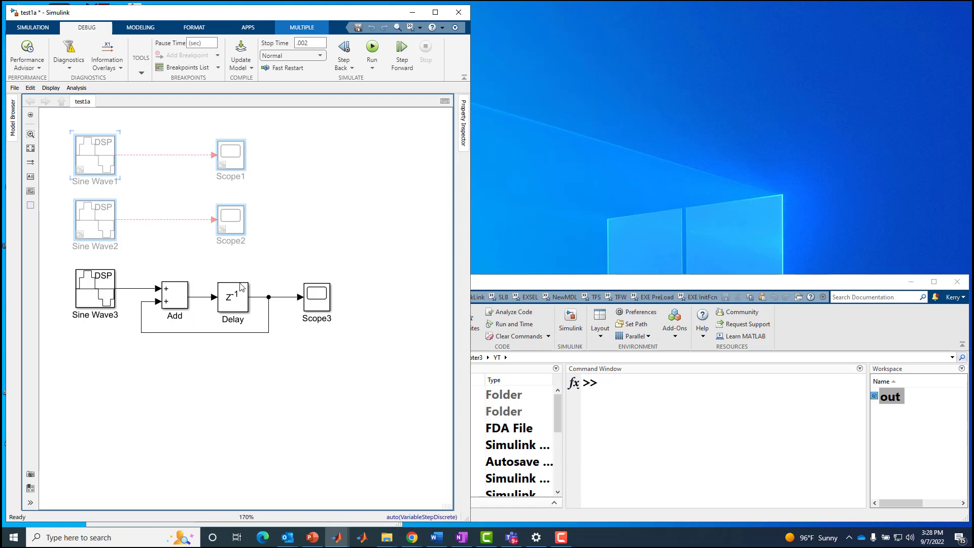
Step: Open Scope3 and fit its axes to the staircase output rising to about 15
{"action": "double_click", "coordinate": [314, 307]}
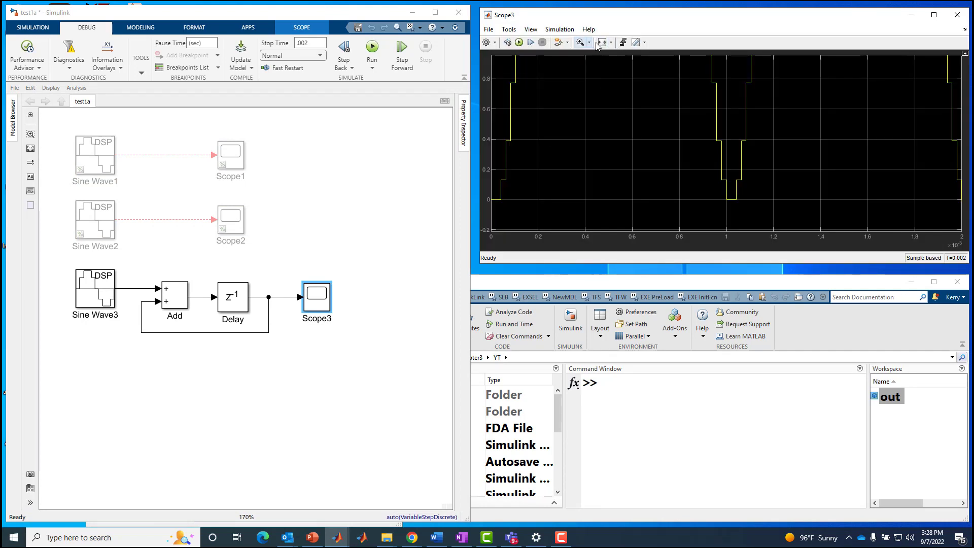
{"action": "left_click", "coordinate": [611, 43]}
{"action": "left_click", "coordinate": [603, 68]}
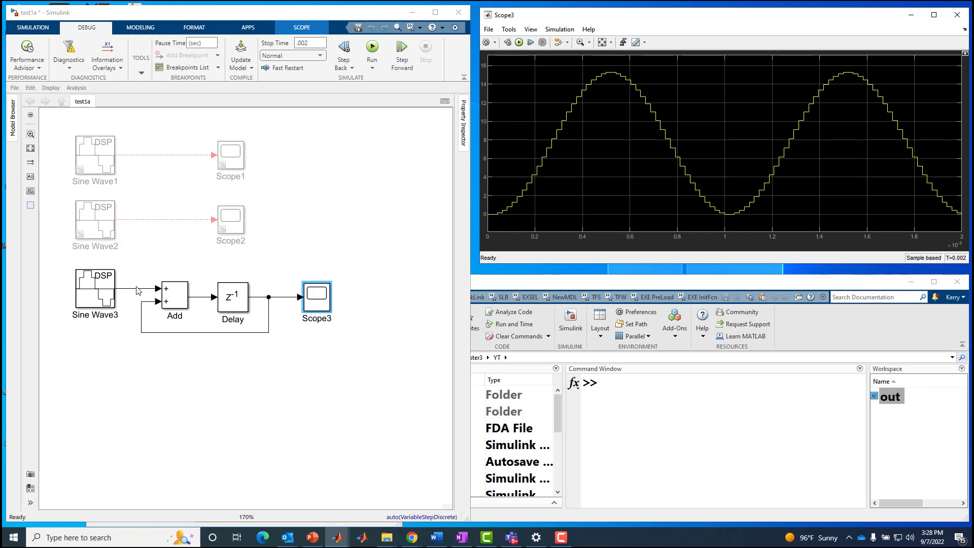
Step: Branch Sine Wave3's signal into a second Scope3 input, run, and autoscale both waveforms
{"action": "left_click_drag", "start_coordinate": [136, 290], "coordinate": [301, 294]}
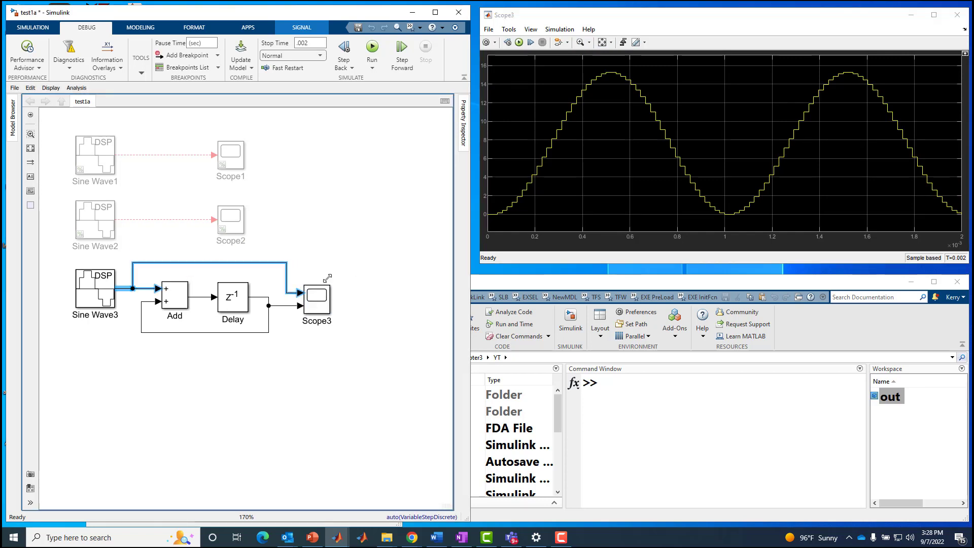
{"action": "left_click", "coordinate": [375, 48]}
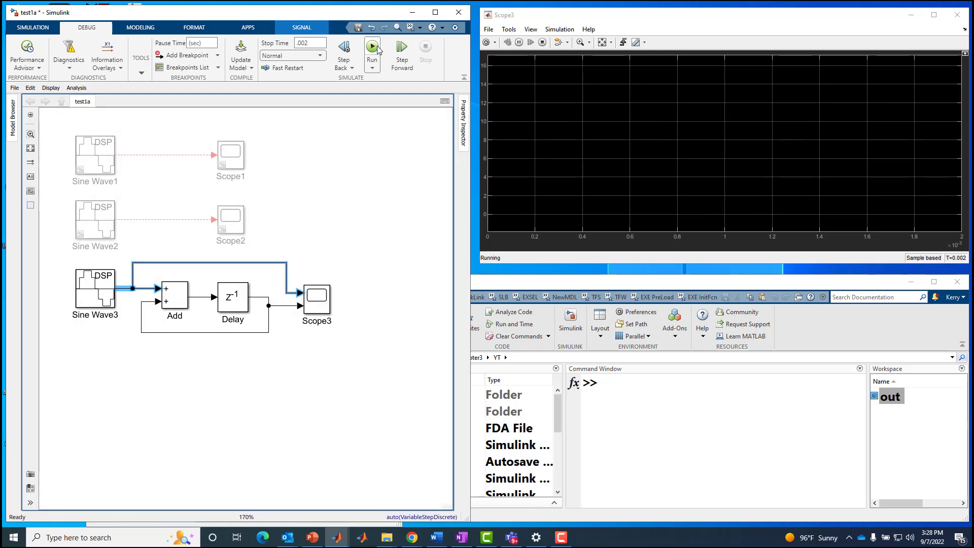
{"action": "left_click", "coordinate": [603, 45]}
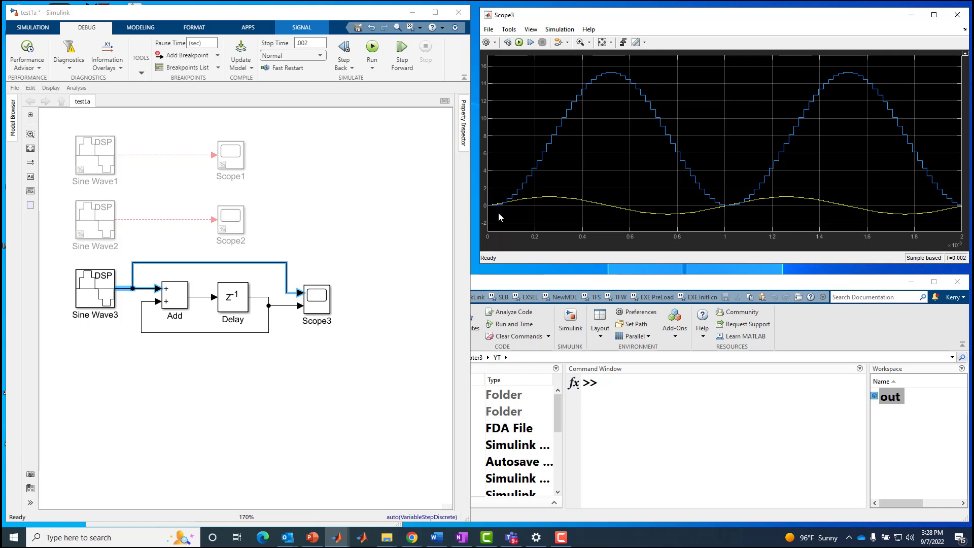
Step: Select the Delay block briefly, then nudge Scope3 slightly upward to tidy the layout
{"action": "left_click", "coordinate": [175, 391]}
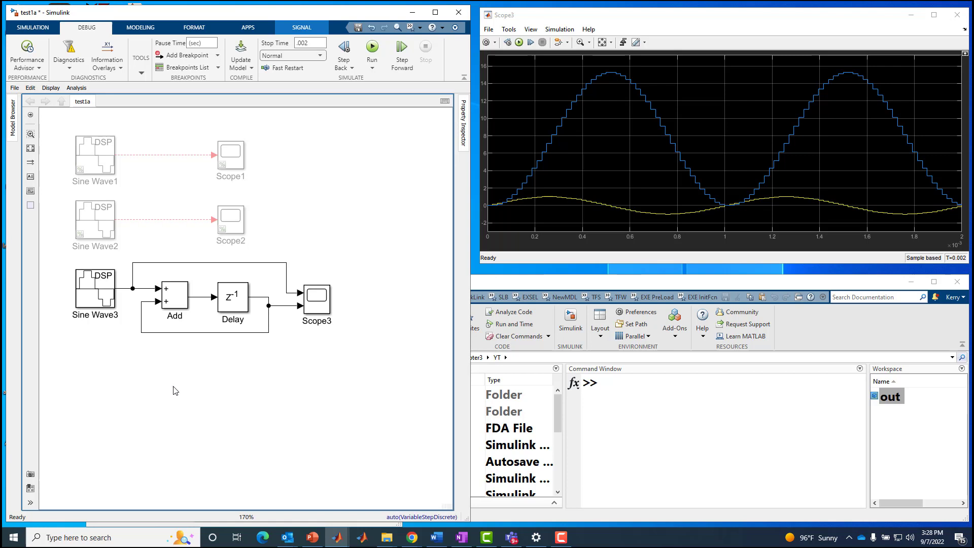
{"action": "left_click", "coordinate": [229, 302]}
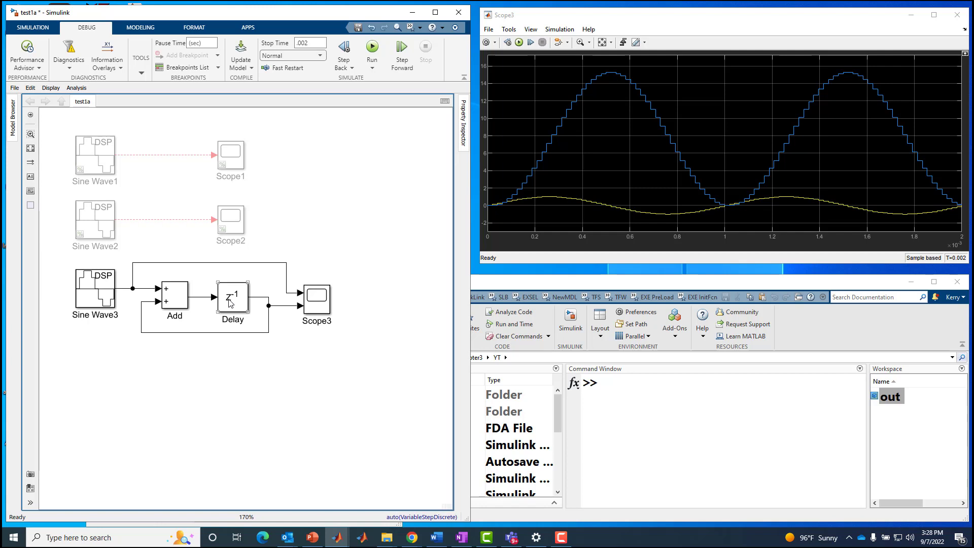
{"action": "left_click", "coordinate": [301, 283]}
{"action": "left_click_drag", "start_coordinate": [297, 276], "coordinate": [319, 298]}
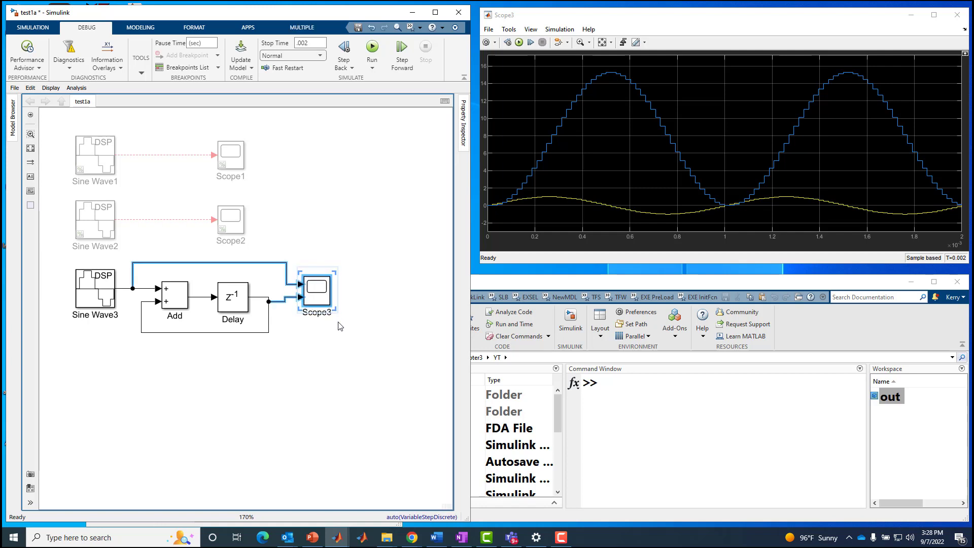
{"action": "left_click", "coordinate": [261, 290]}
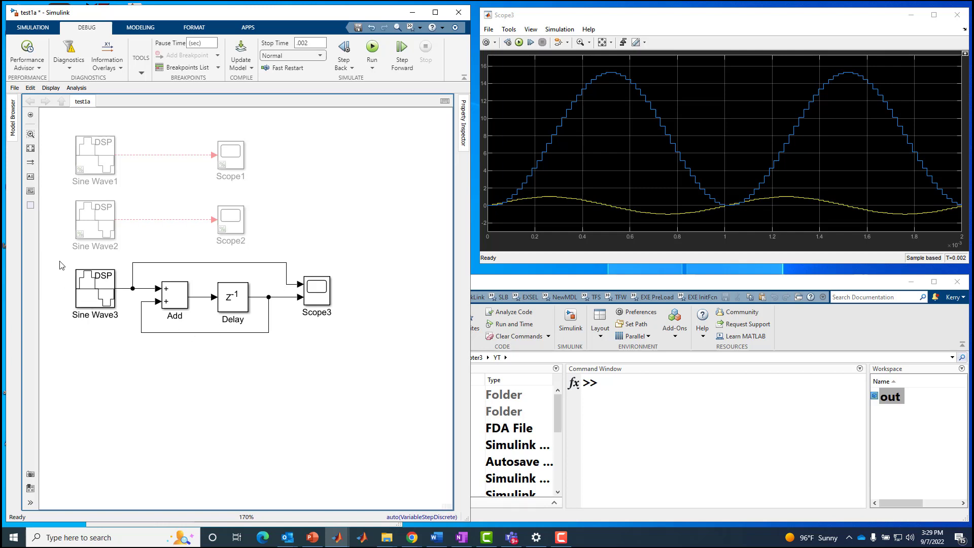
Step: Copy the Sine Wave3 to Scope3 chain below as Sine Wave4, Add1, Delay1 and Scope4
{"action": "left_click_drag", "start_coordinate": [59, 264], "coordinate": [378, 343]}
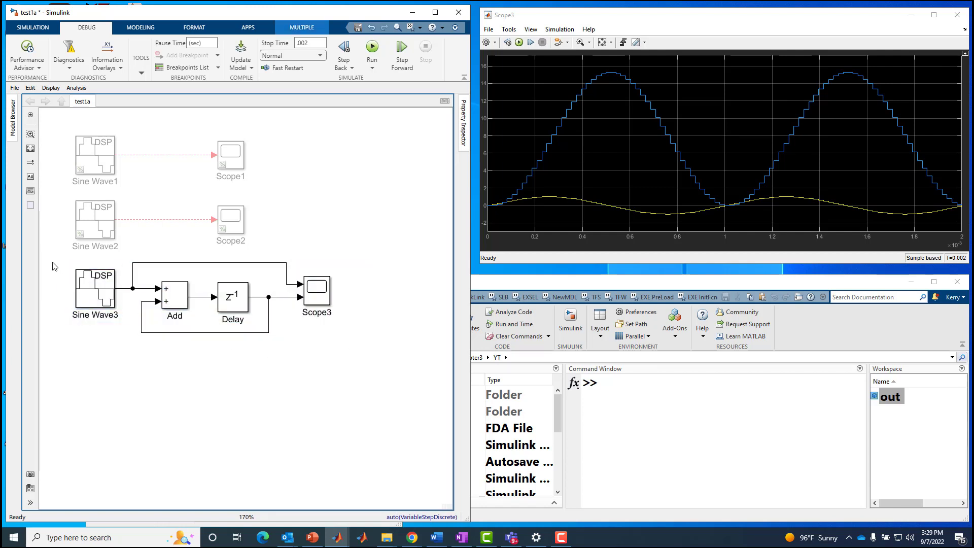
{"action": "left_click_drag", "start_coordinate": [53, 262], "coordinate": [344, 353]}
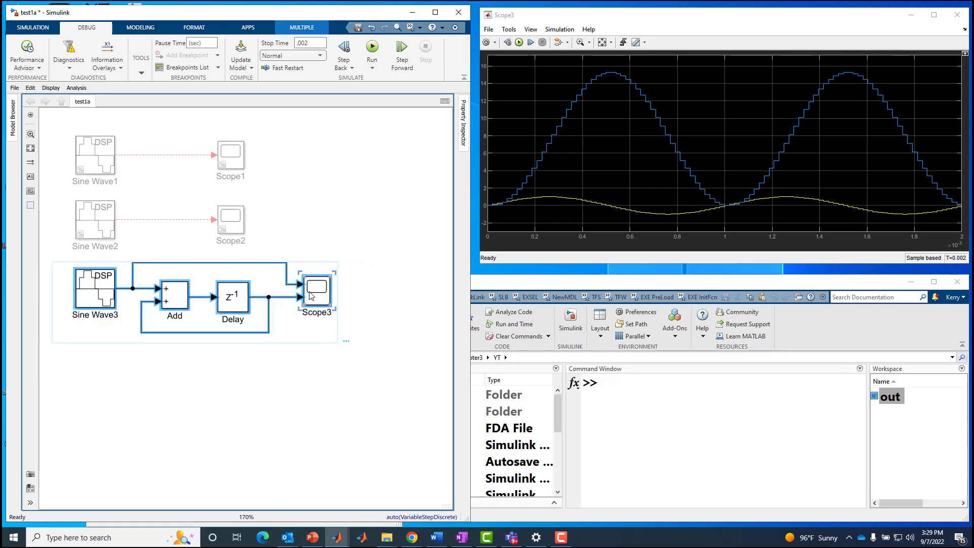
{"action": "left_click_drag", "start_coordinate": [312, 296], "coordinate": [311, 404]}
{"action": "left_click", "coordinate": [295, 384]}
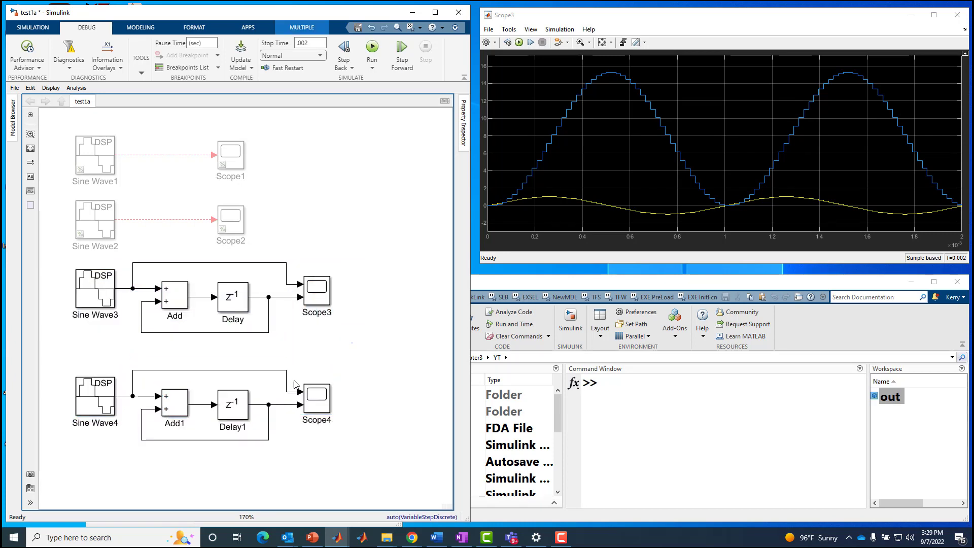
Step: Set Sine Wave4's Samples per frame to 4
{"action": "left_click", "coordinate": [100, 394]}
{"action": "double_click", "coordinate": [102, 394]}
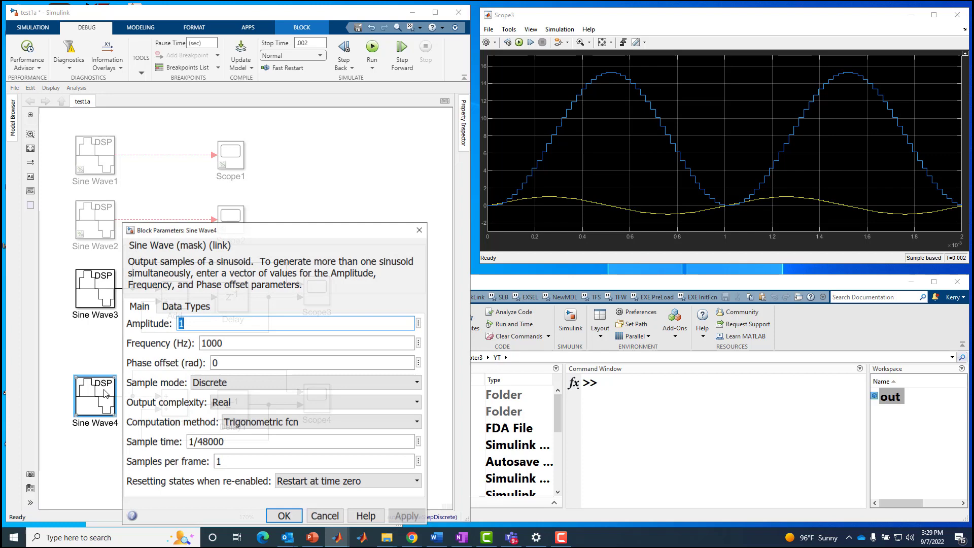
{"action": "double_click", "coordinate": [256, 461]}
{"action": "type", "text": "4"}
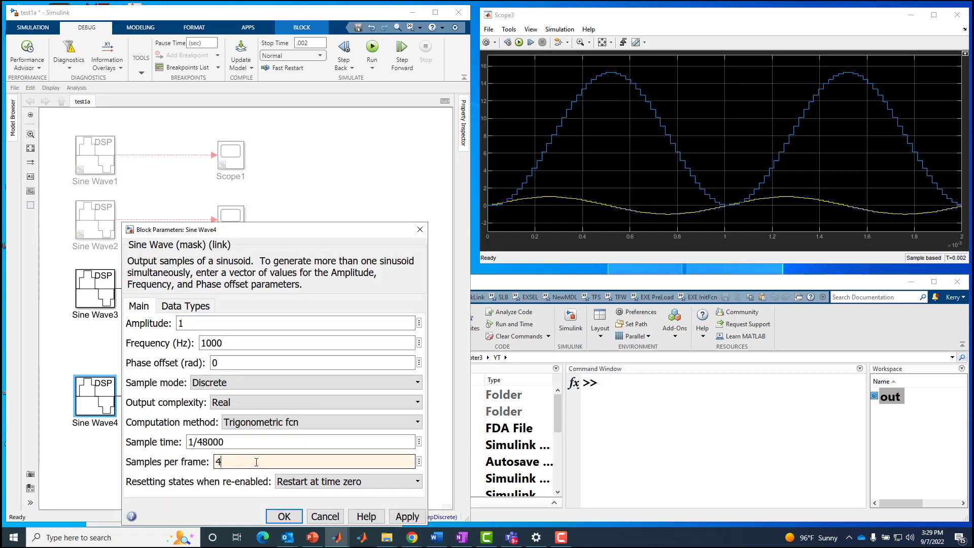
{"action": "key", "text": "Return"}
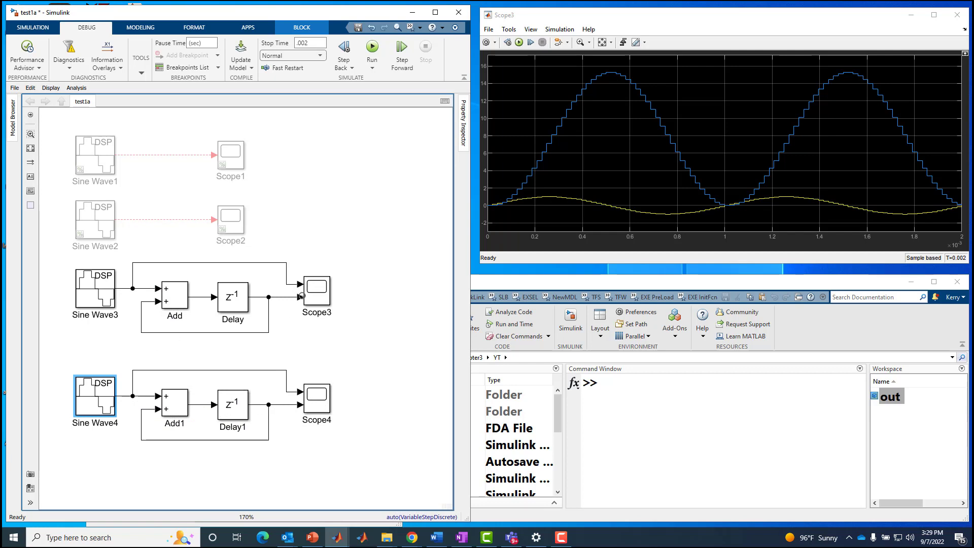
Step: Bring the Scope3 display forward and check its configuration properties without changes
{"action": "left_click", "coordinate": [319, 299]}
{"action": "double_click", "coordinate": [318, 299]}
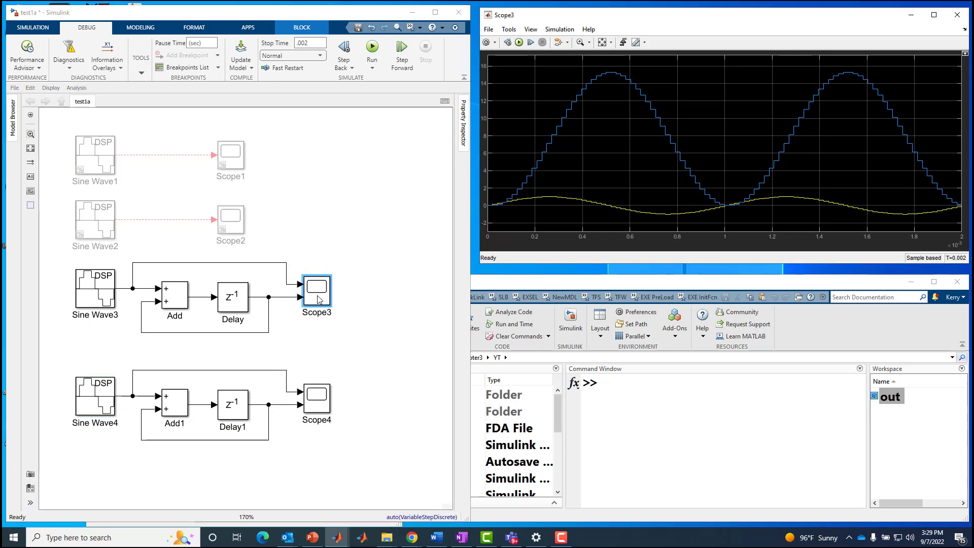
{"action": "left_click", "coordinate": [488, 43]}
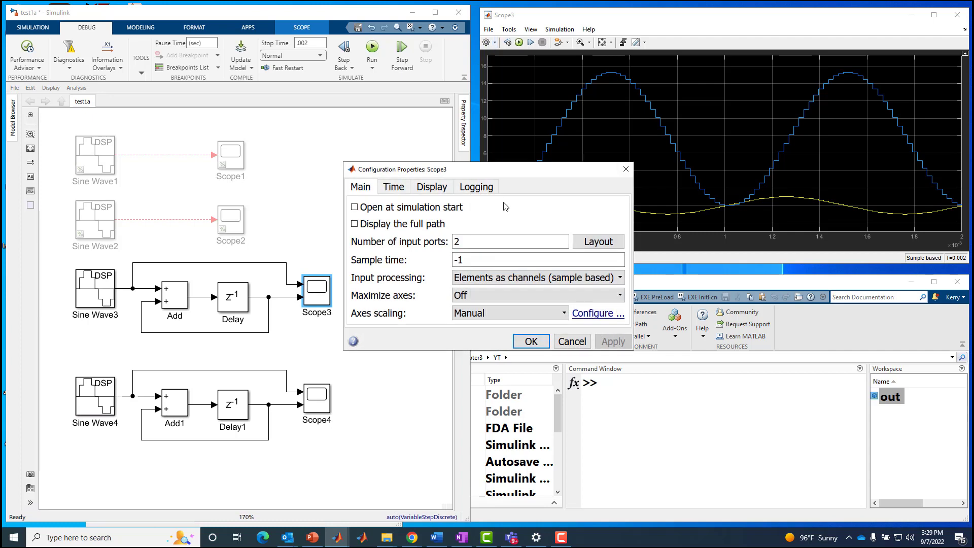
{"action": "left_click", "coordinate": [528, 339]}
Step: Review the Delay block parameters unchanged, then select Scope3 and the Sine Wave4 source
{"action": "double_click", "coordinate": [237, 300]}
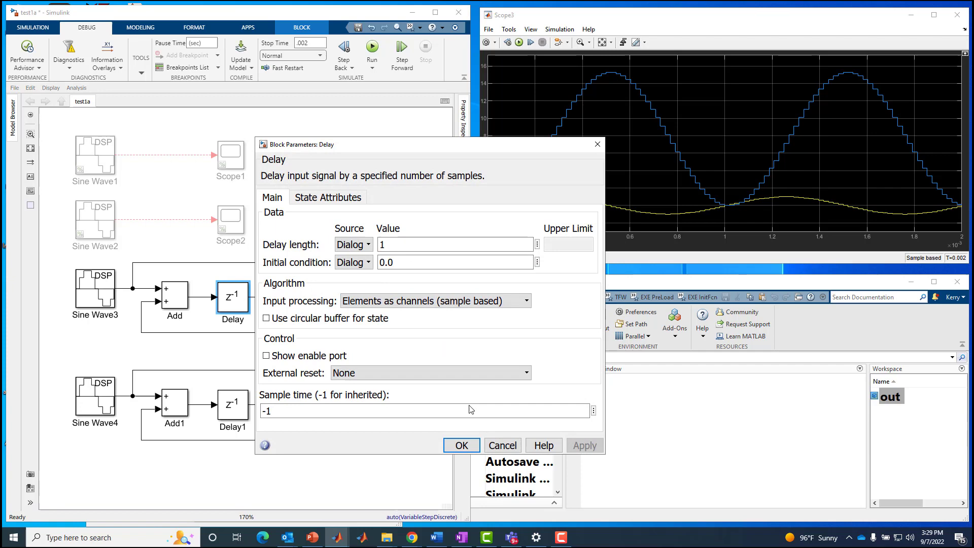
{"action": "left_click", "coordinate": [461, 444]}
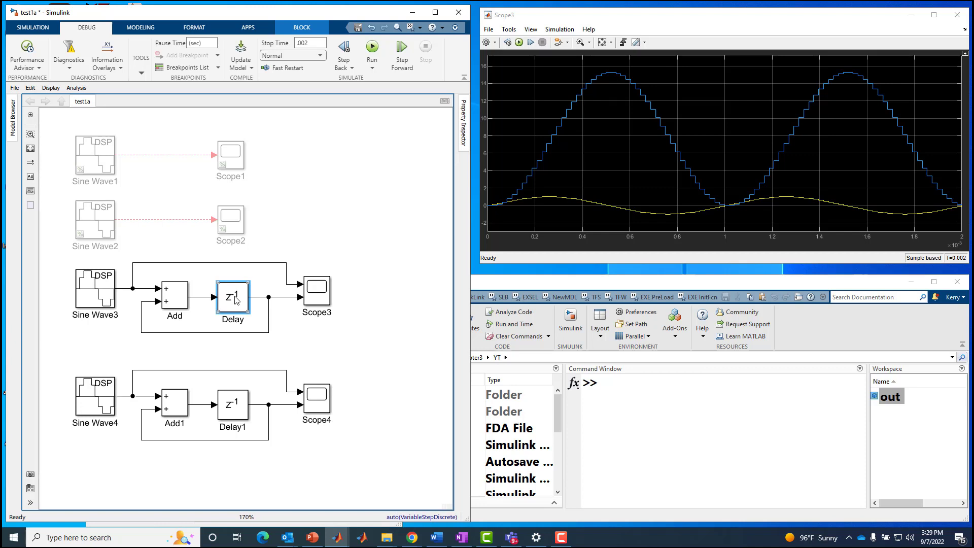
{"action": "left_click", "coordinate": [322, 300]}
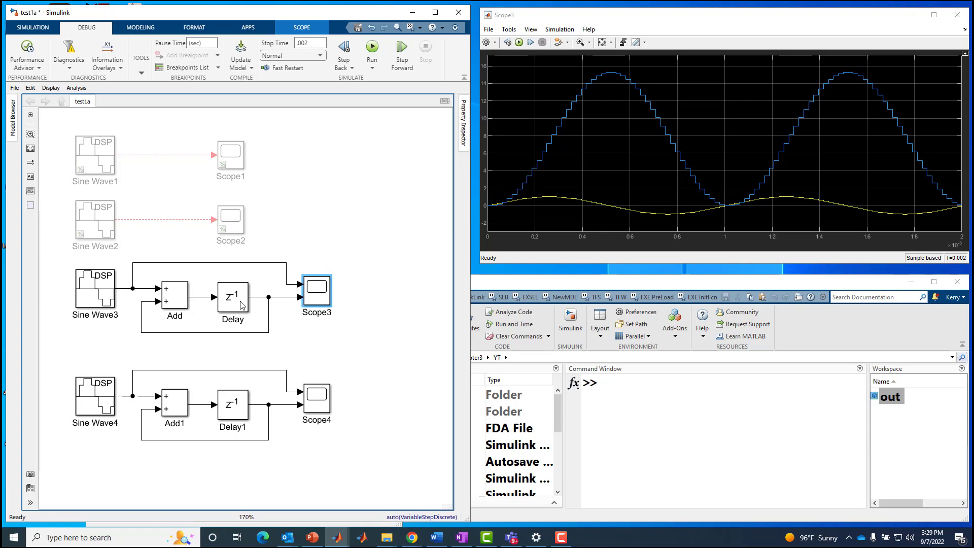
{"action": "left_click", "coordinate": [100, 403]}
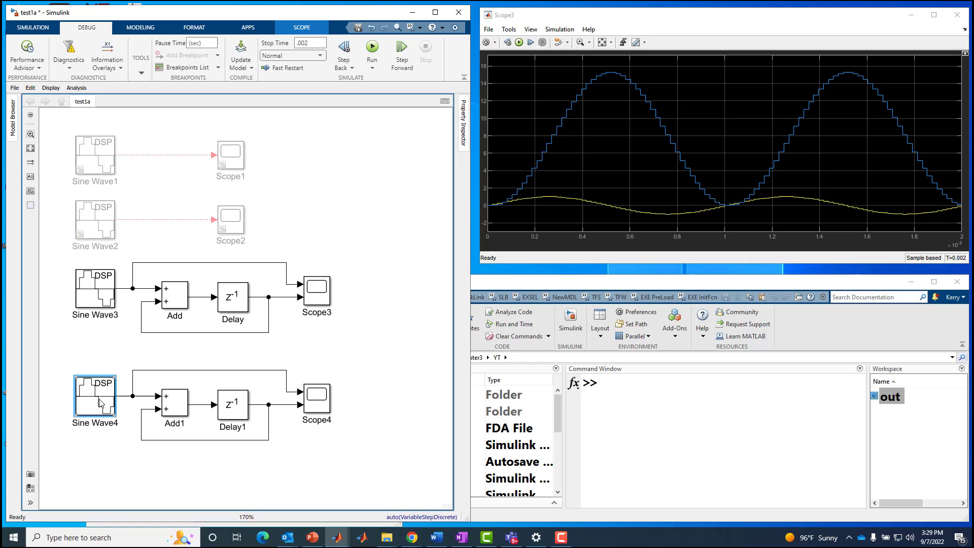
Step: Confirm Sine Wave4 at 4 samples per frame and run the simulation
{"action": "double_click", "coordinate": [100, 404]}
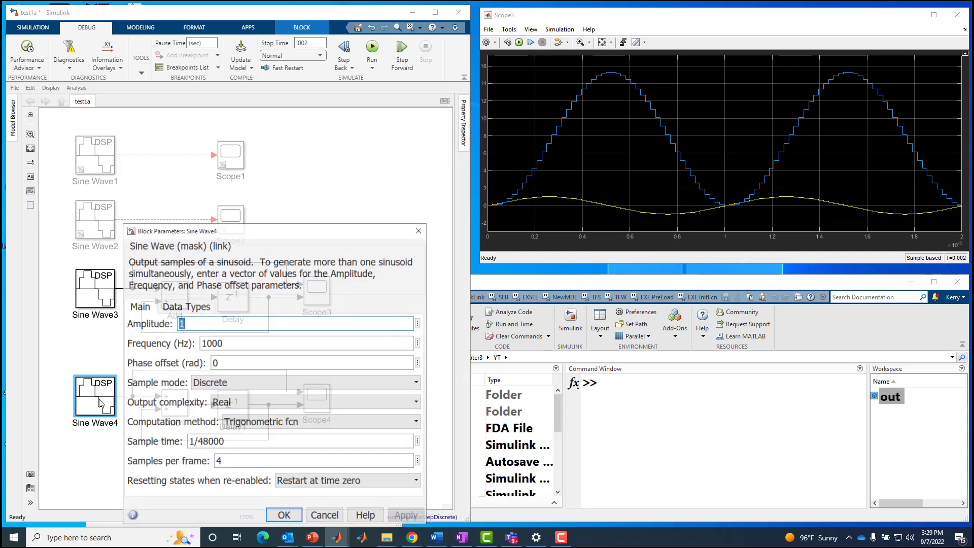
{"action": "left_click", "coordinate": [283, 517]}
{"action": "left_click", "coordinate": [372, 49]}
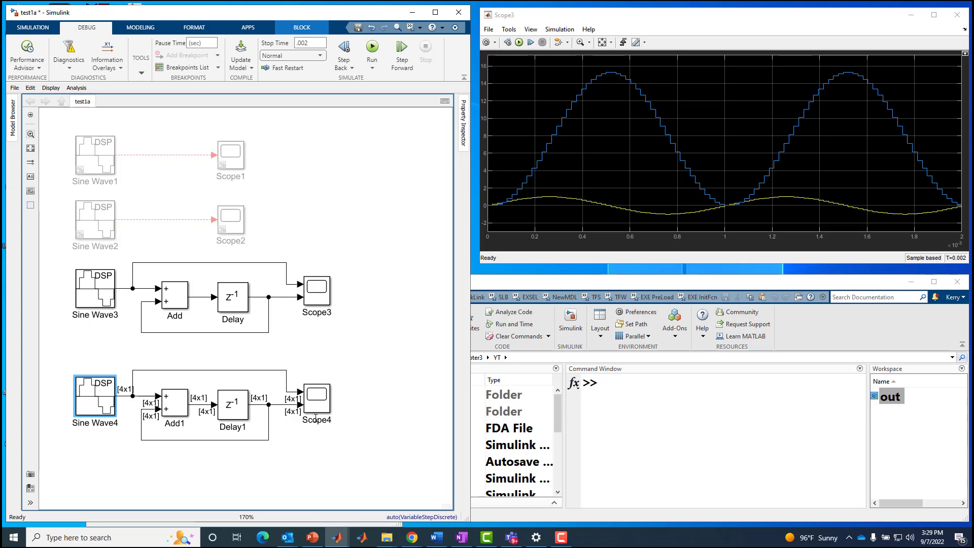
Step: Open Scope4 beneath Scope3 and autoscale its four-channel staircase output
{"action": "double_click", "coordinate": [316, 410]}
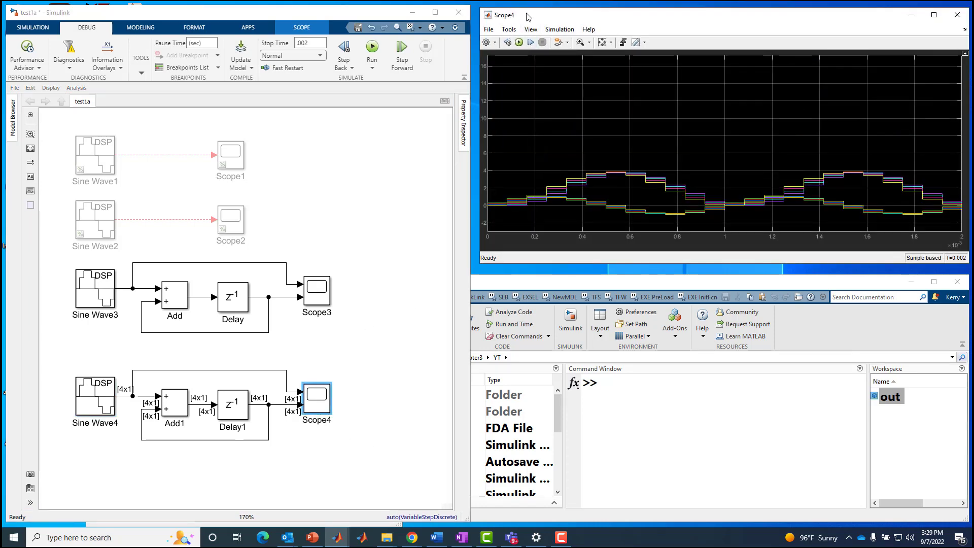
{"action": "left_click_drag", "start_coordinate": [527, 22], "coordinate": [524, 279]}
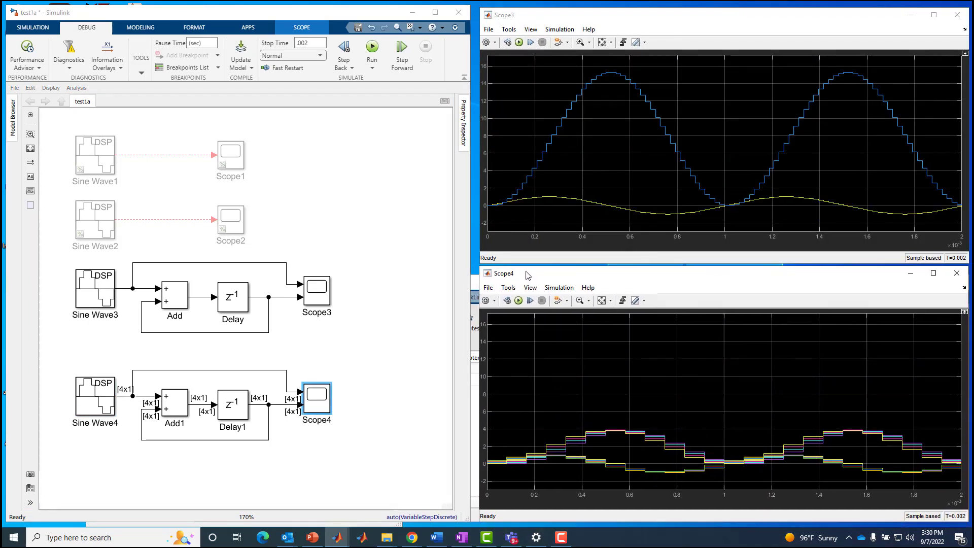
{"action": "left_click", "coordinate": [600, 301]}
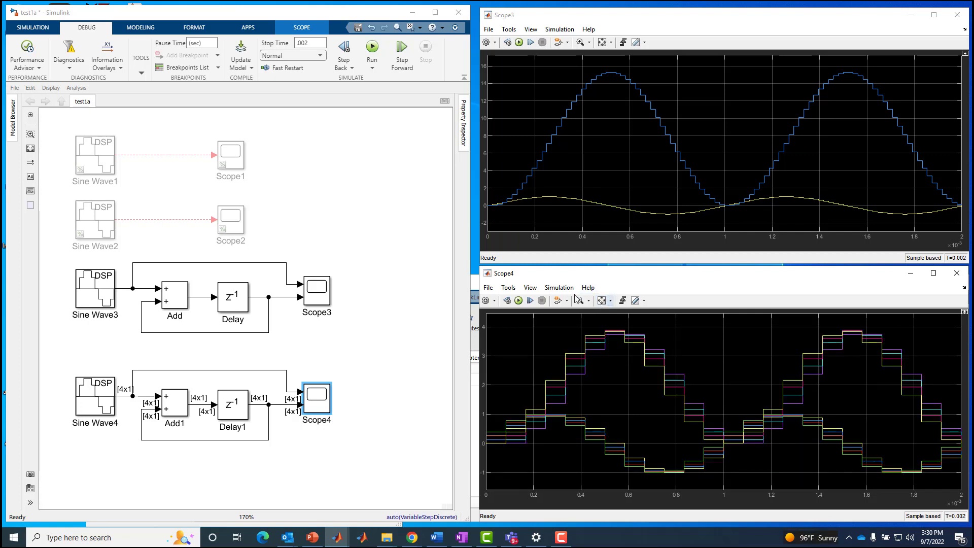
Step: Delete the sine branch lines feeding Scope4 and Scope3
{"action": "left_click_drag", "start_coordinate": [226, 358], "coordinate": [279, 384]}
{"action": "key", "text": "Delete"}
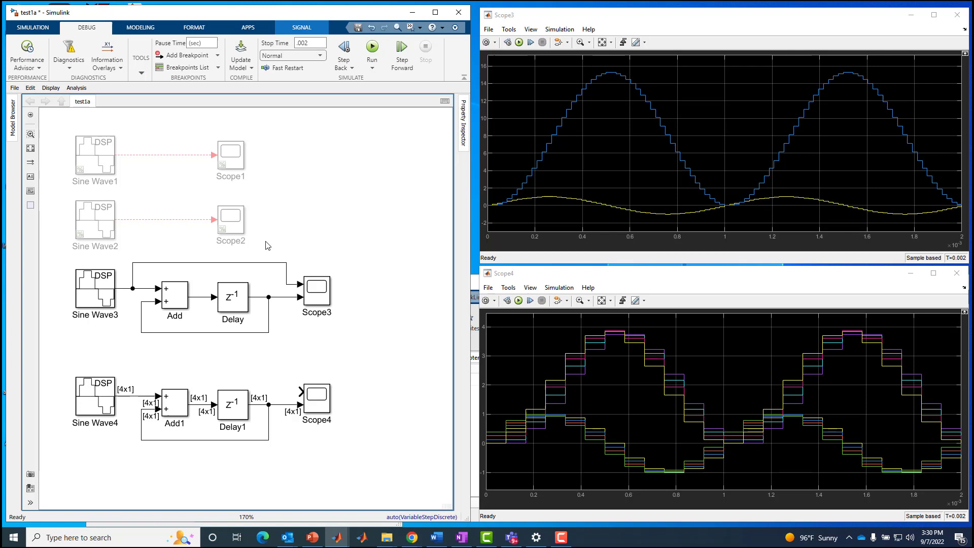
{"action": "left_click_drag", "start_coordinate": [266, 242], "coordinate": [287, 280]}
{"action": "key", "text": "Delete"}
Step: Reduce Scope3 to a single input port and reconnect it to the accumulator output
{"action": "left_click", "coordinate": [500, 49]}
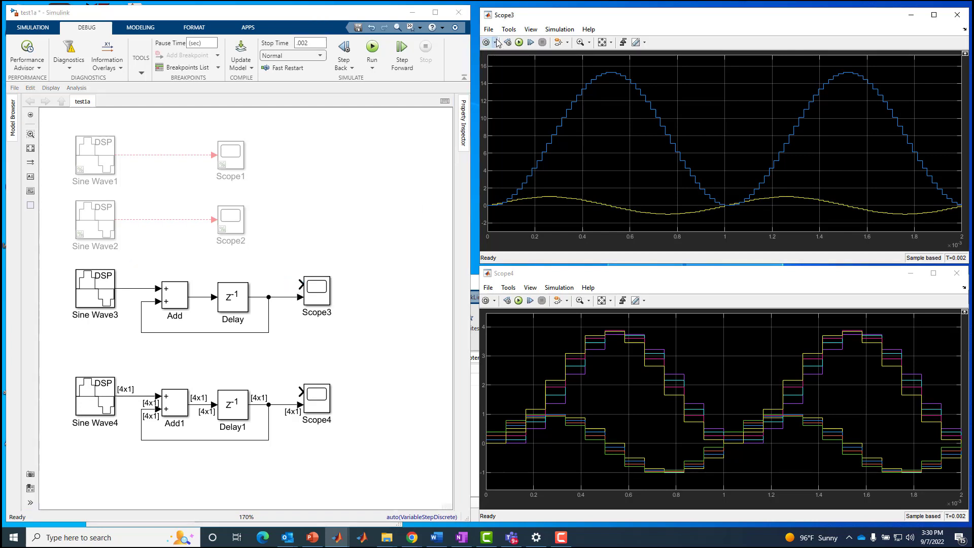
{"action": "left_click", "coordinate": [488, 31]}
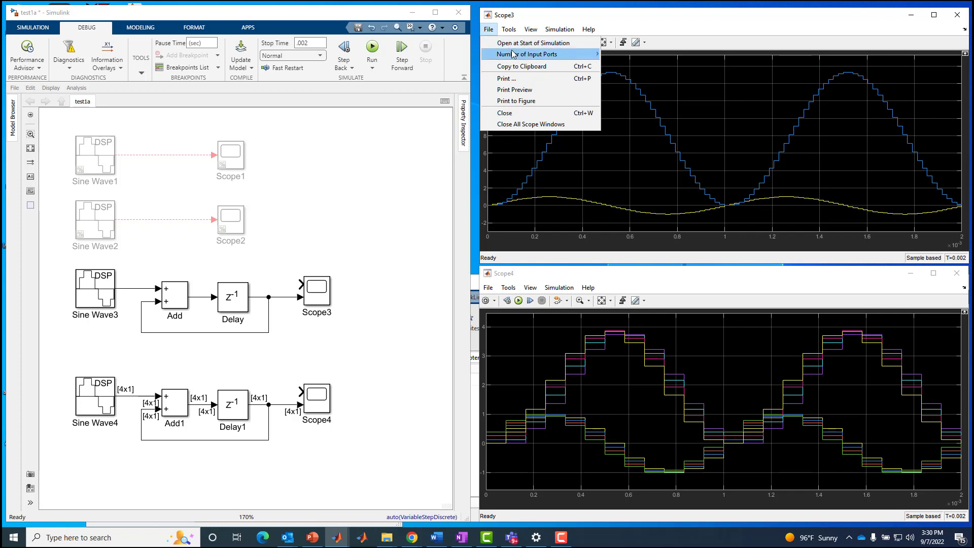
{"action": "mouse_move", "coordinate": [527, 59]}
{"action": "left_click", "coordinate": [619, 57]}
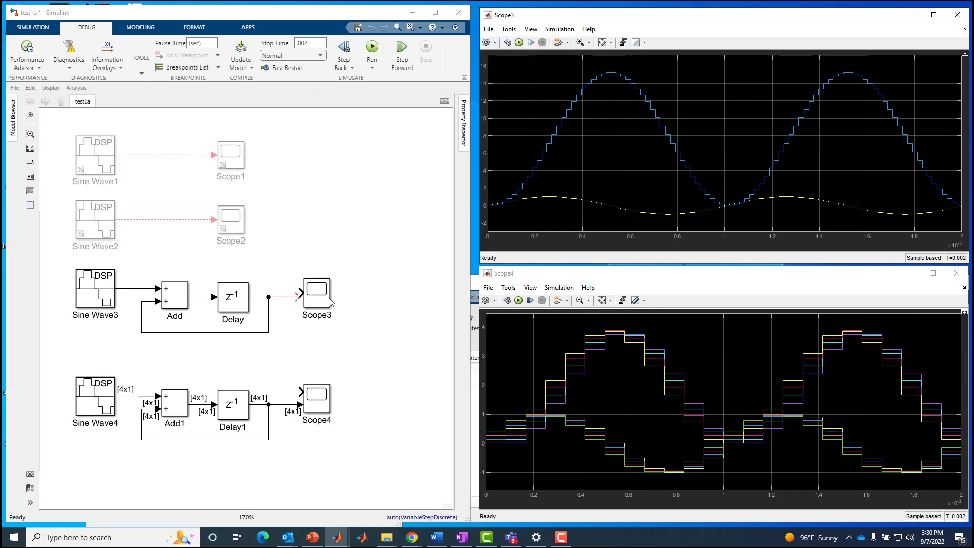
{"action": "left_click", "coordinate": [233, 298]}
{"action": "left_click", "coordinate": [320, 304]}
{"action": "left_click_drag", "start_coordinate": [320, 303], "coordinate": [316, 304]}
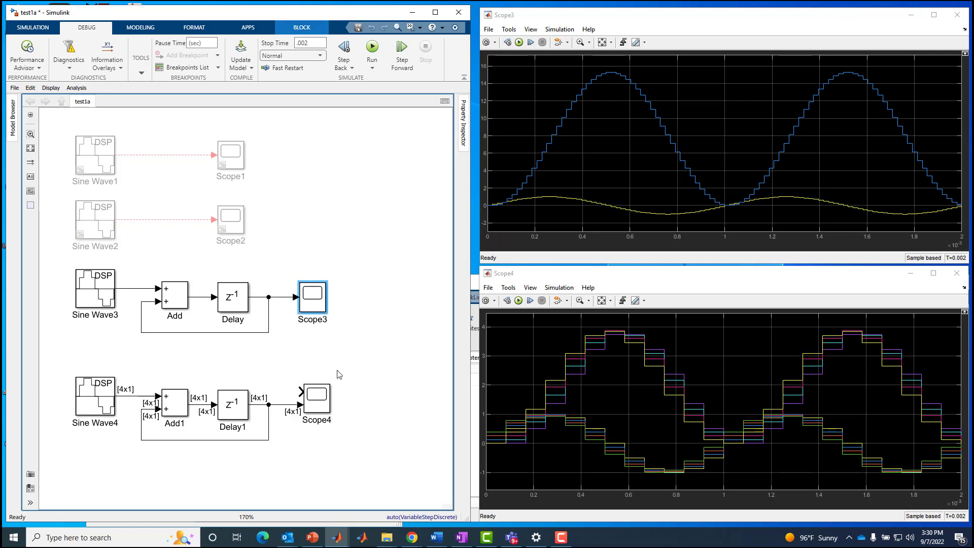
Step: Replace the old Scope4 block with a copy of Scope3 in the same position
{"action": "left_click", "coordinate": [319, 403]}
{"action": "key", "text": "Delete"}
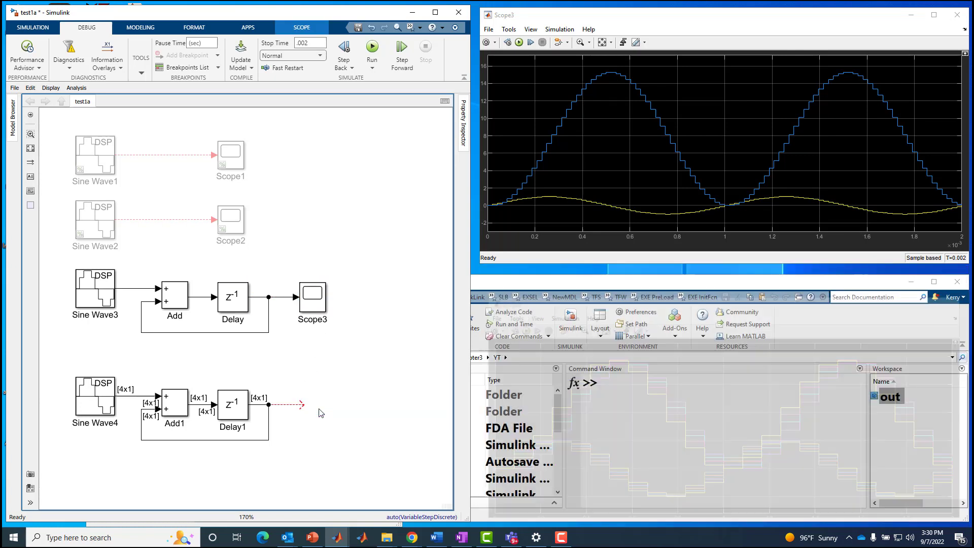
{"action": "left_click_drag", "start_coordinate": [312, 299], "coordinate": [315, 403]}
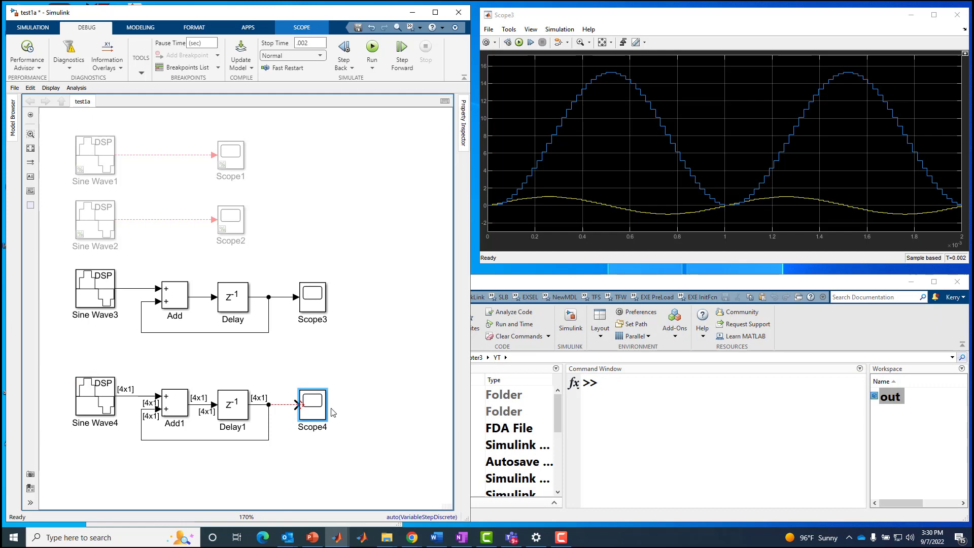
Step: Rerun the model, show Scope4's display below Scope3, and select the frame-based Sine Wave4 row
{"action": "left_click", "coordinate": [369, 59]}
{"action": "double_click", "coordinate": [317, 416]}
{"action": "left_click_drag", "start_coordinate": [602, 16], "coordinate": [601, 281]}
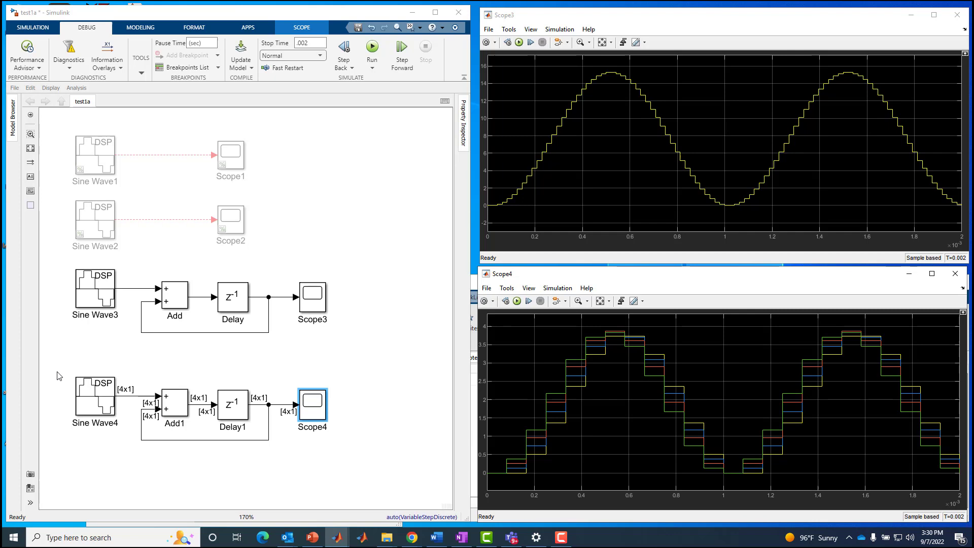
{"action": "left_click_drag", "start_coordinate": [60, 374], "coordinate": [303, 474]}
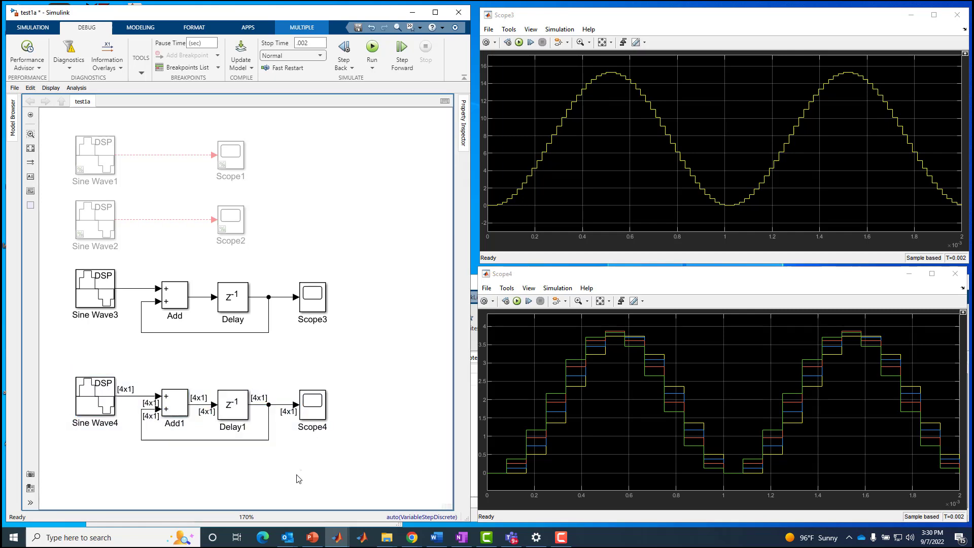
{"action": "left_click_drag", "start_coordinate": [63, 366], "coordinate": [353, 438]}
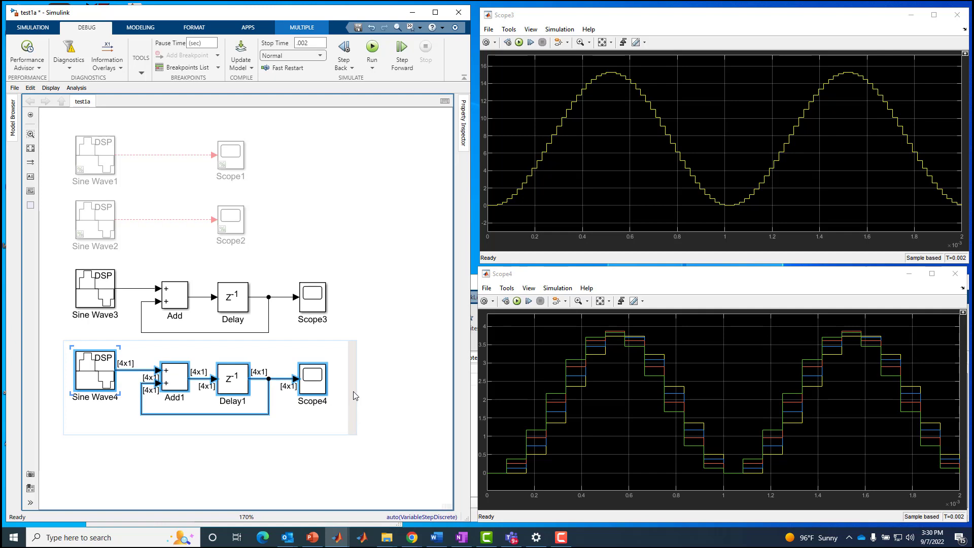
Step: Delete the greyed-out Sine Wave1, Sine Wave2, Scope1 and Scope2 blocks
{"action": "left_click", "coordinate": [211, 443]}
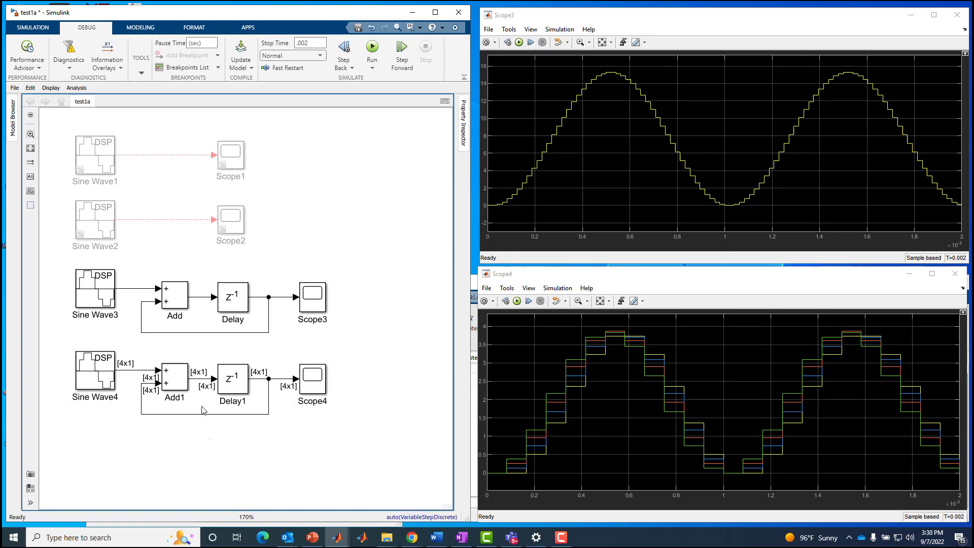
{"action": "left_click_drag", "start_coordinate": [58, 129], "coordinate": [261, 242]}
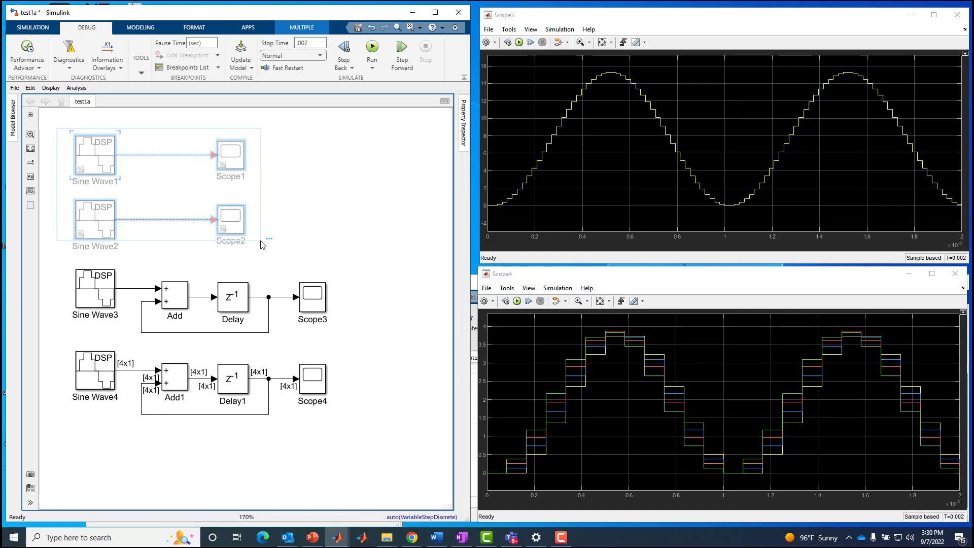
{"action": "key", "text": "Delete"}
Step: Move the Sine Wave3 accumulator row up to the top of the model
{"action": "left_click_drag", "start_coordinate": [81, 244], "coordinate": [312, 319]}
{"action": "key", "text": "Up"}
{"action": "key", "text": "Up"}
{"action": "key", "text": "Up"}
{"action": "key", "text": "Up"}
{"action": "key", "text": "Up"}
{"action": "key", "text": "Up"}
{"action": "key", "text": "Up"}
{"action": "key", "text": "Up"}
{"action": "key", "text": "Up"}
{"action": "key", "text": "Up"}
{"action": "key", "text": "Up"}
{"action": "key", "text": "Up"}
{"action": "key", "text": "Up"}
{"action": "key", "text": "Up"}
{"action": "key", "text": "Up"}
{"action": "key", "text": "Up"}
{"action": "key", "text": "Up"}
{"action": "key", "text": "Up"}
{"action": "key", "text": "Up"}
{"action": "key", "text": "Up"}
{"action": "left_click", "coordinate": [312, 272]}
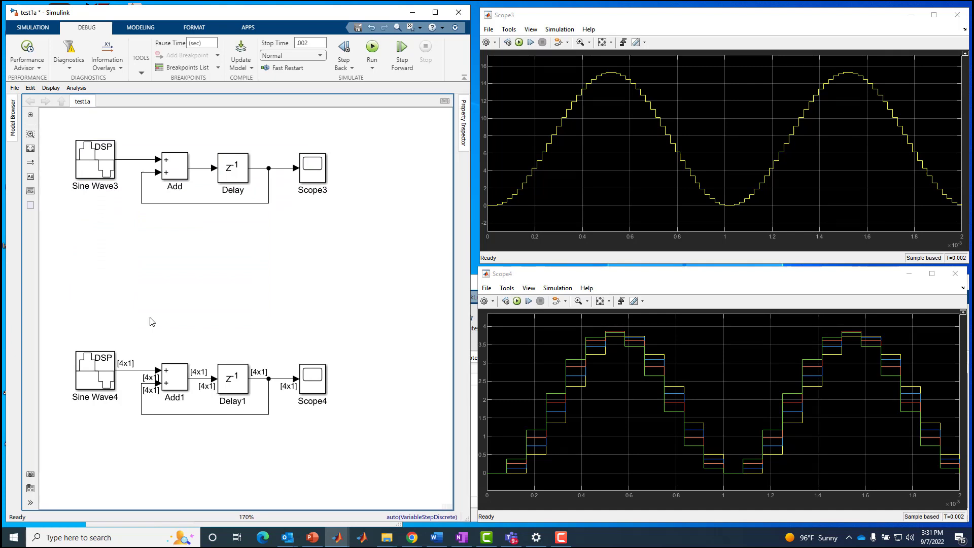
Step: Copy the Add1–Delay1 loop below as unconnected Add2/Delay2 through Add4/Delay4, then select Sine Wave4
{"action": "left_click_drag", "start_coordinate": [151, 340], "coordinate": [236, 459]}
{"action": "left_click_drag", "start_coordinate": [58, 332], "coordinate": [328, 481]}
{"action": "left_click_drag", "start_coordinate": [244, 429], "coordinate": [256, 322]}
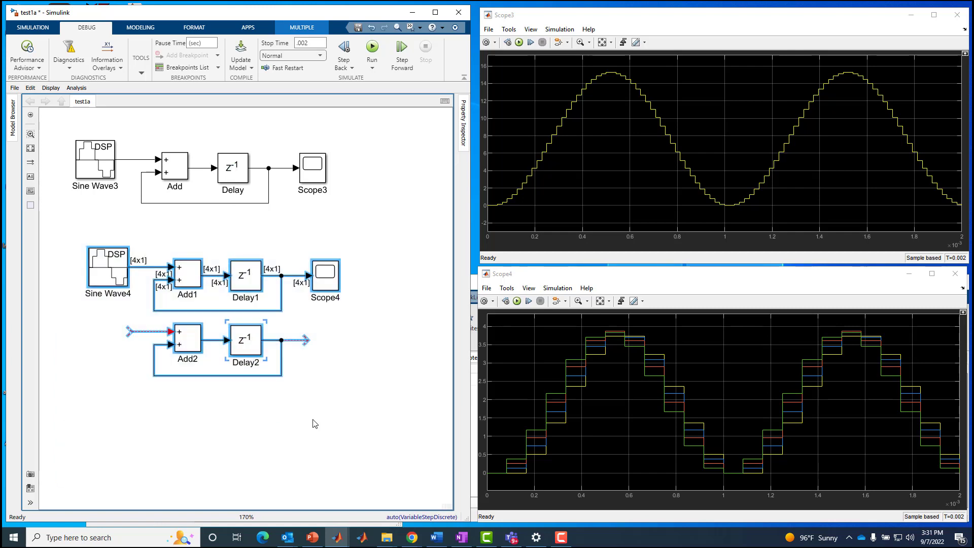
{"action": "left_click_drag", "start_coordinate": [104, 327], "coordinate": [249, 478]}
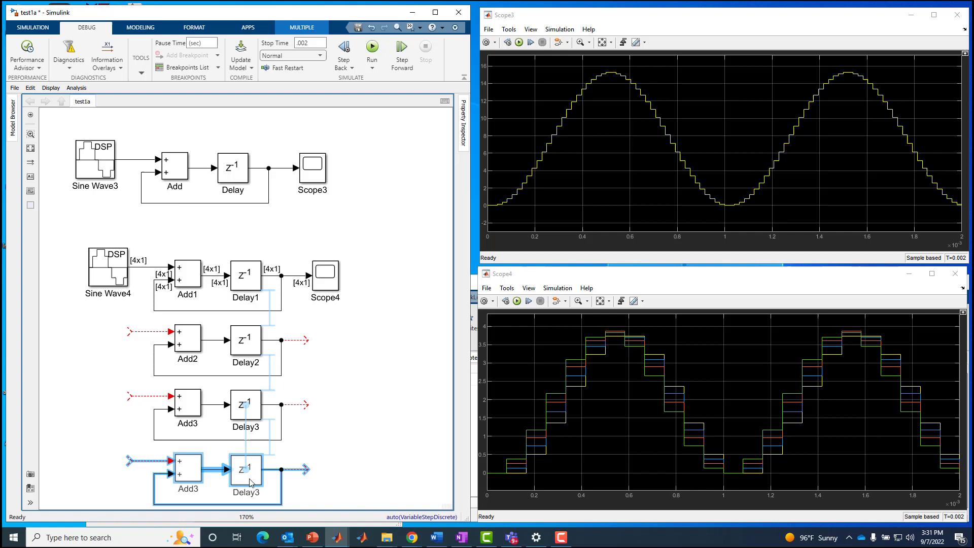
{"action": "left_click", "coordinate": [322, 416]}
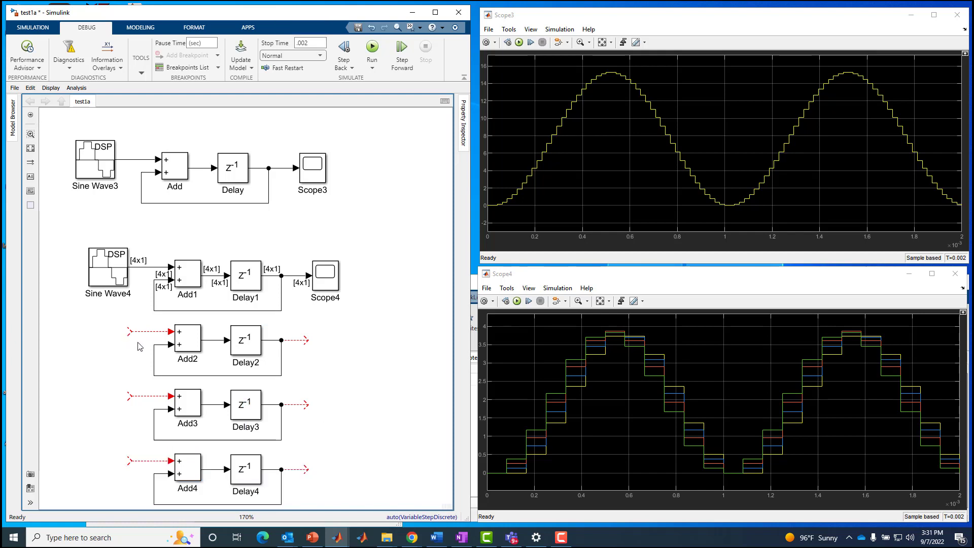
{"action": "left_click", "coordinate": [122, 264]}
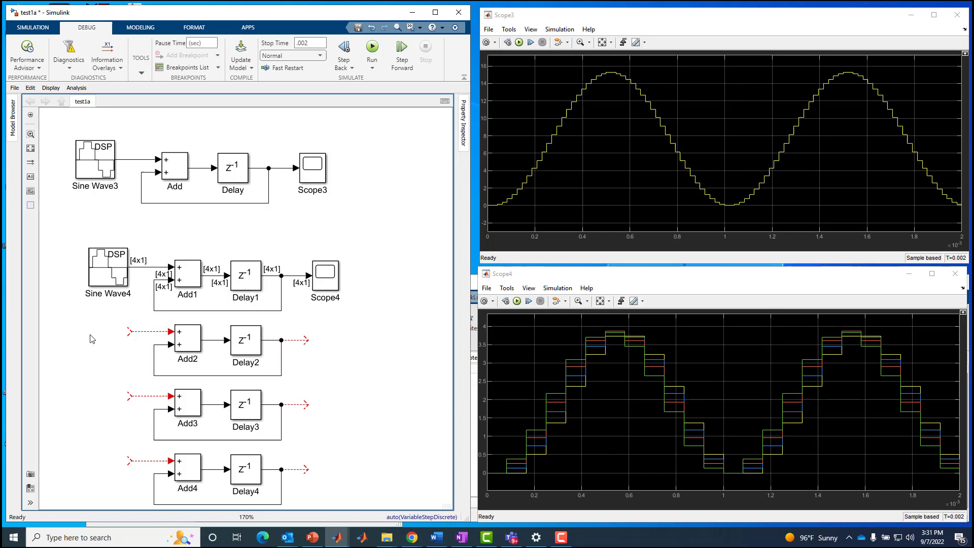
{"action": "left_click_drag", "start_coordinate": [107, 324], "coordinate": [348, 510]}
Step: Delete the leftover Add2–Delay4 blocks and add a legend to Scope4 labelling Delay1:1 to Delay1:4
{"action": "key", "text": "Delete"}
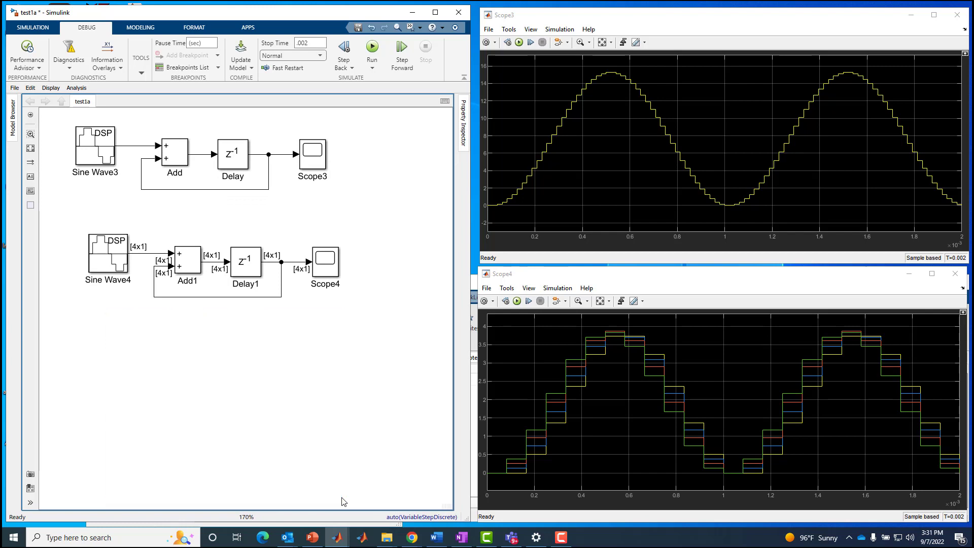
{"action": "left_click", "coordinate": [110, 261]}
{"action": "left_click", "coordinate": [527, 292]}
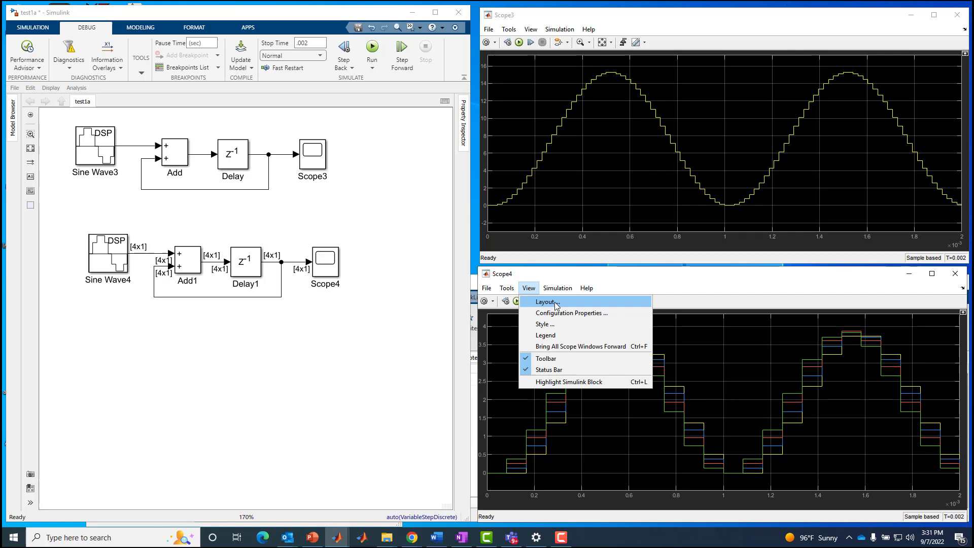
{"action": "left_click", "coordinate": [551, 336]}
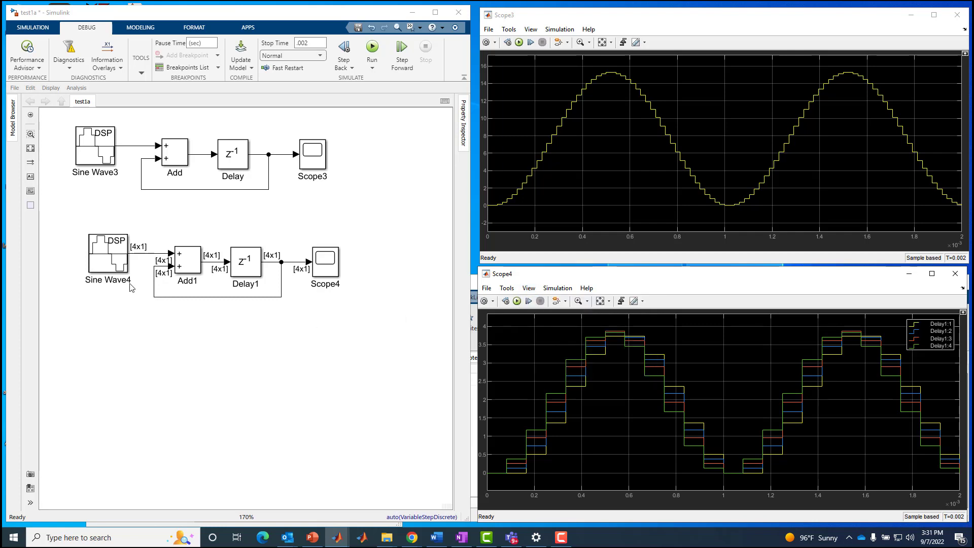
Step: Set Delay1's input processing to Columns as channels (frame based)
{"action": "left_click", "coordinate": [233, 260]}
{"action": "double_click", "coordinate": [244, 263]}
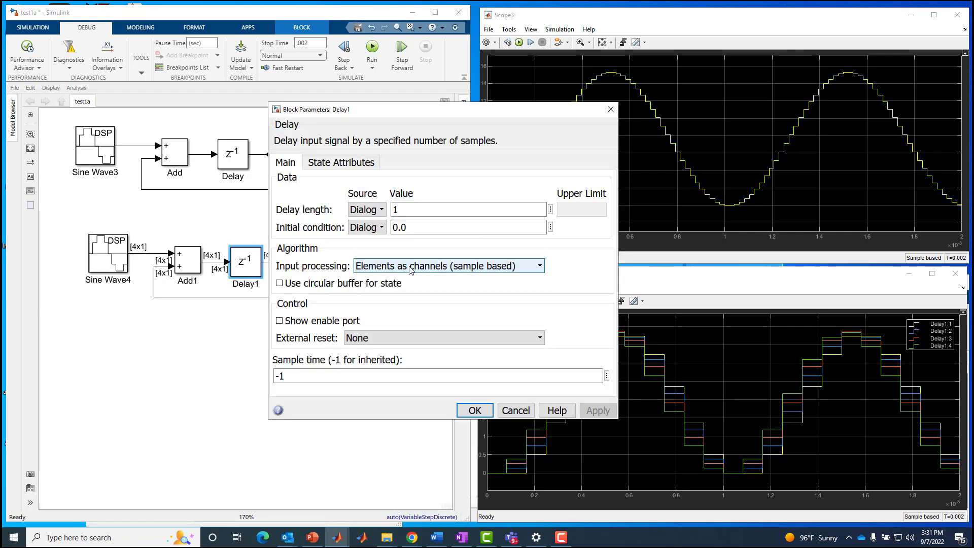
{"action": "left_click", "coordinate": [411, 268]}
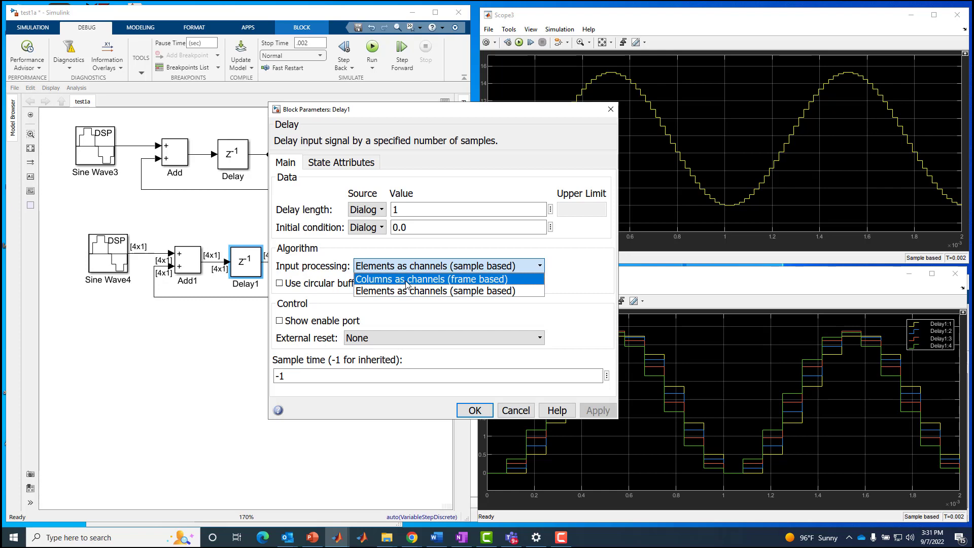
{"action": "left_click", "coordinate": [408, 280]}
{"action": "left_click", "coordinate": [487, 415]}
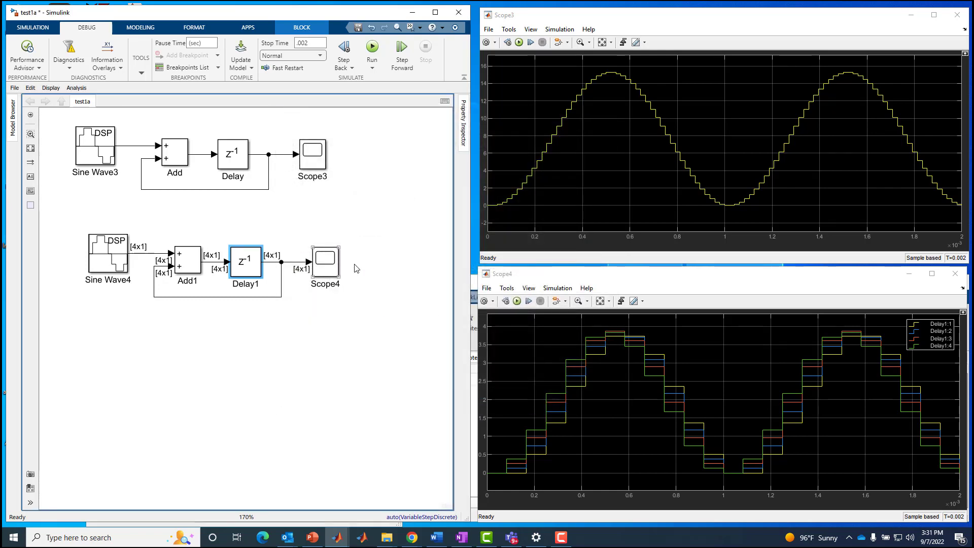
Step: Give Scope4 frame-based input processing and rerun the simulation
{"action": "left_click", "coordinate": [485, 303]}
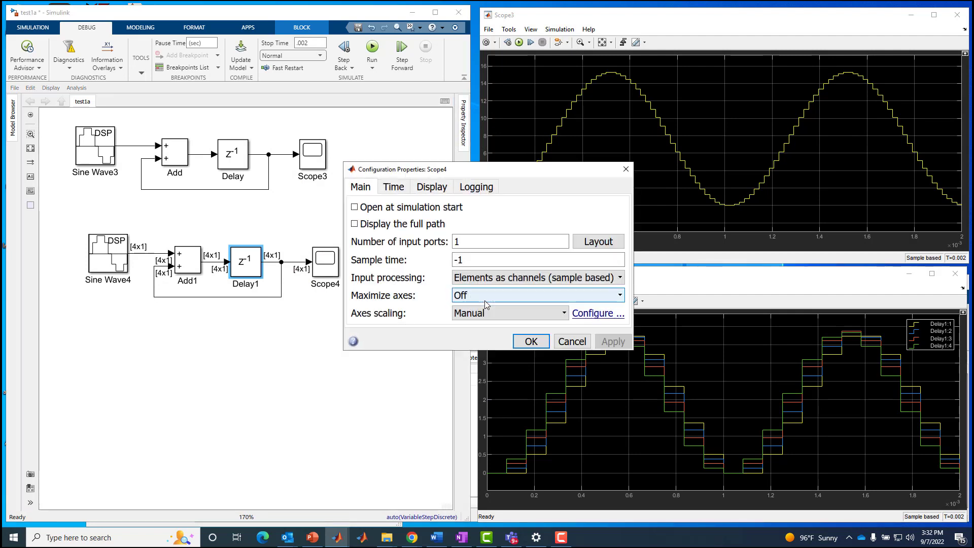
{"action": "left_click", "coordinate": [487, 278]}
{"action": "left_click", "coordinate": [489, 293]}
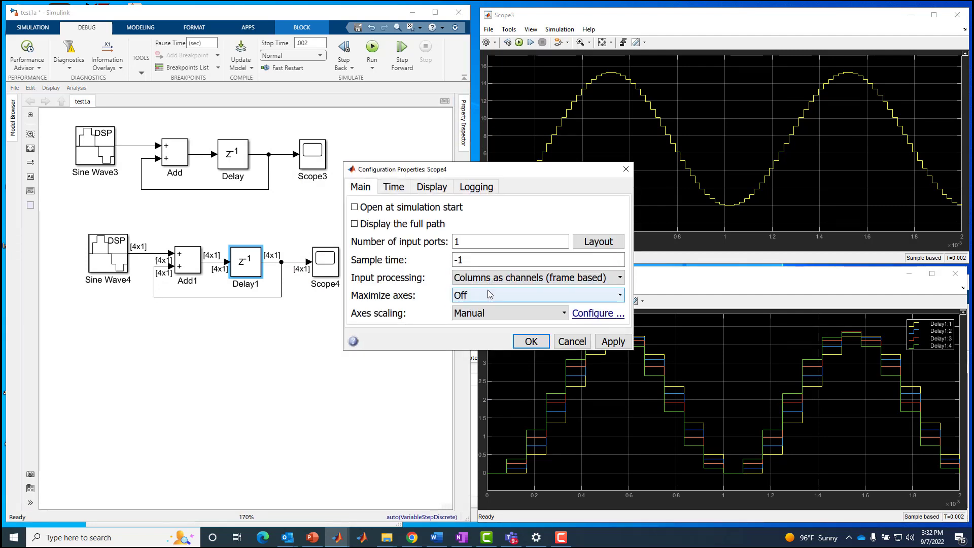
{"action": "left_click", "coordinate": [531, 341]}
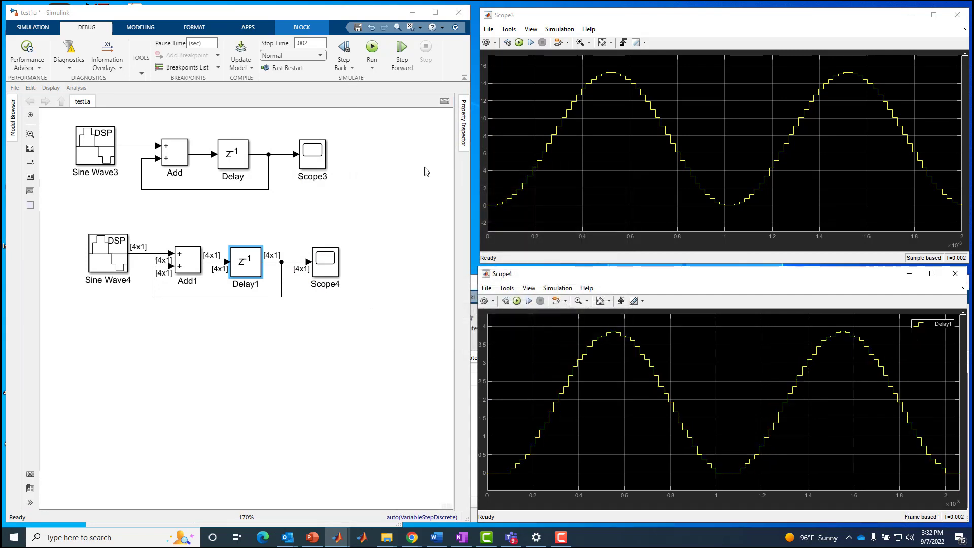
{"action": "left_click", "coordinate": [371, 48]}
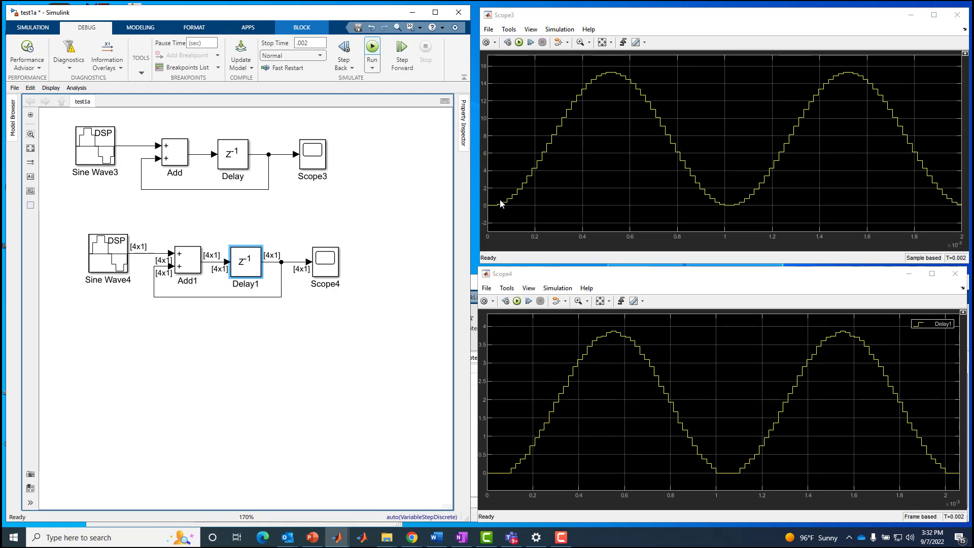
Step: Inspect Scope4's signal line and block, then rerun so its trace reaches about 15
{"action": "left_click", "coordinate": [304, 262]}
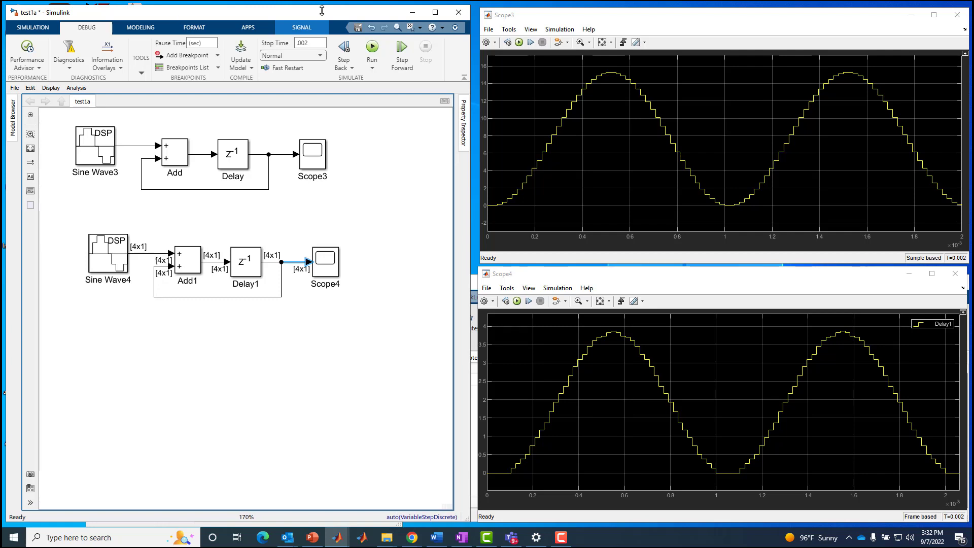
{"action": "left_click", "coordinate": [332, 268]}
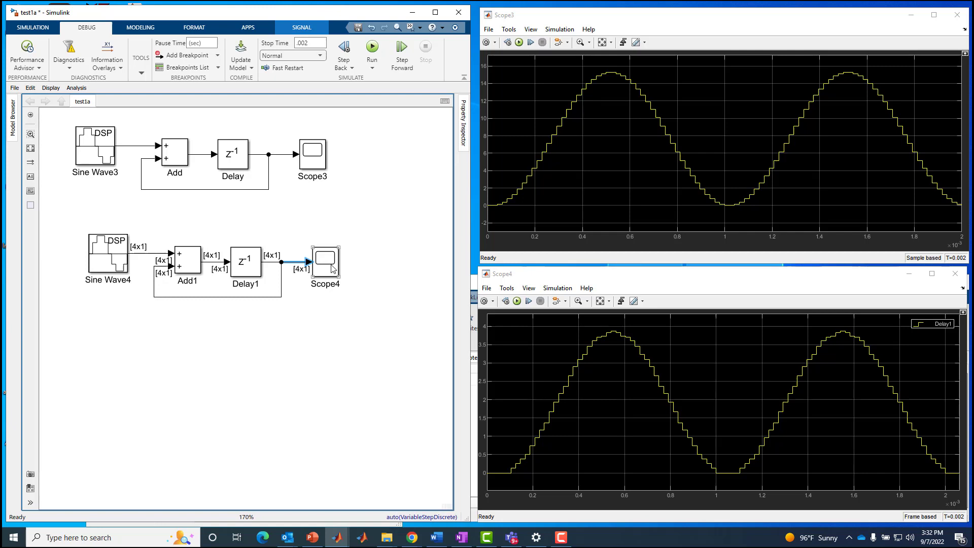
{"action": "left_click", "coordinate": [339, 238]}
{"action": "left_click", "coordinate": [372, 49]}
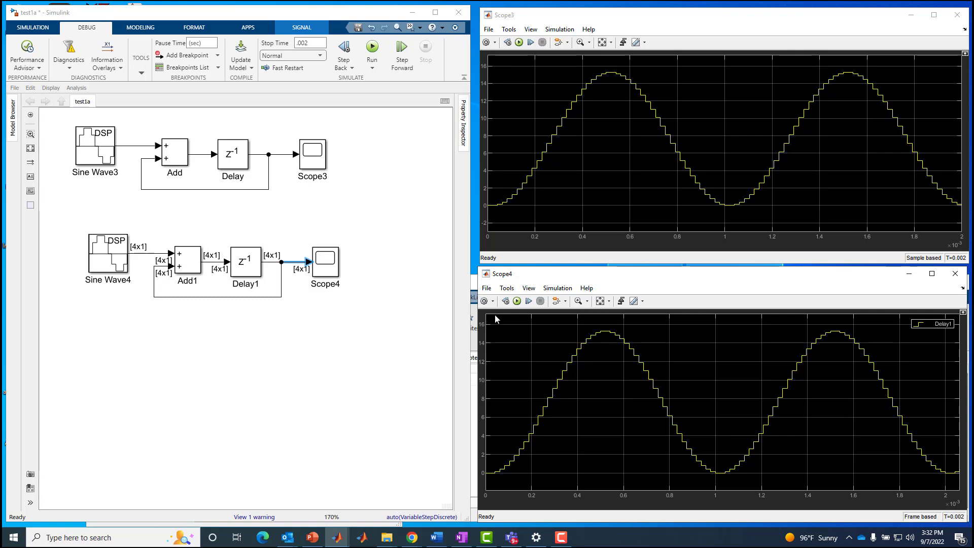
Step: Select the lower model, then inspect the upper Delay and Scope3, abandoning a trial connection
{"action": "left_click_drag", "start_coordinate": [83, 227], "coordinate": [357, 334]}
{"action": "left_click", "coordinate": [361, 343]}
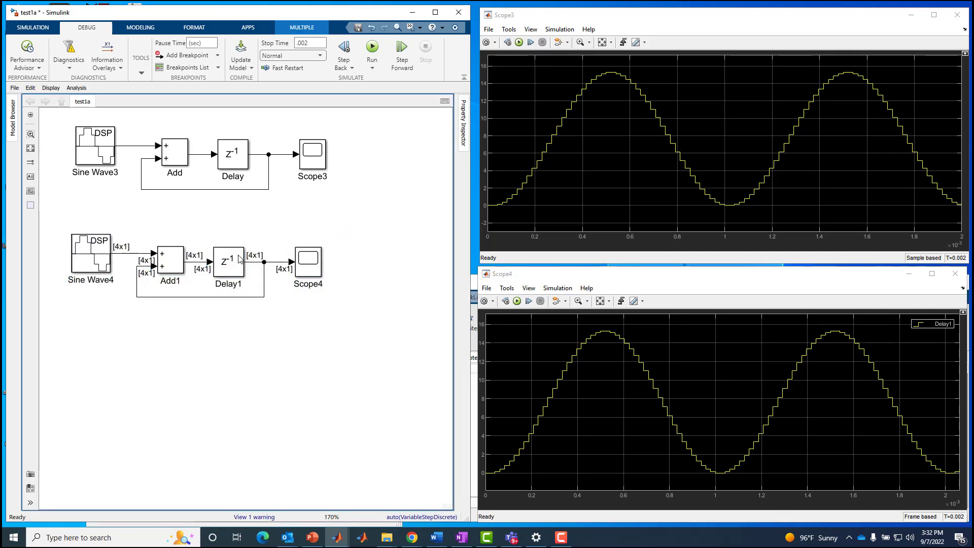
{"action": "left_click", "coordinate": [239, 157]}
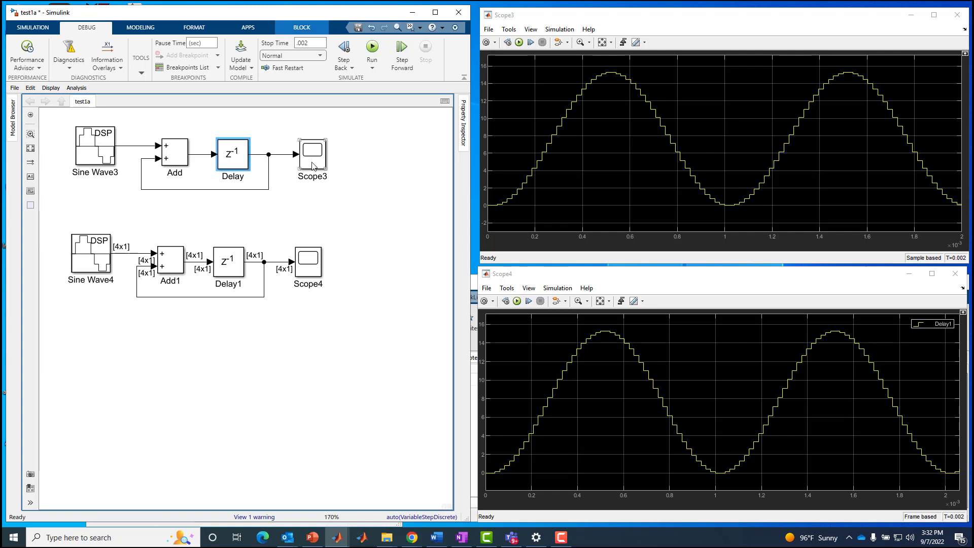
{"action": "left_click", "coordinate": [318, 163]}
{"action": "left_click", "coordinate": [231, 159]}
{"action": "left_click", "coordinate": [321, 161]}
{"action": "left_click", "coordinate": [231, 159]}
{"action": "left_click_drag", "start_coordinate": [278, 154], "coordinate": [227, 155]}
{"action": "left_click", "coordinate": [310, 163]}
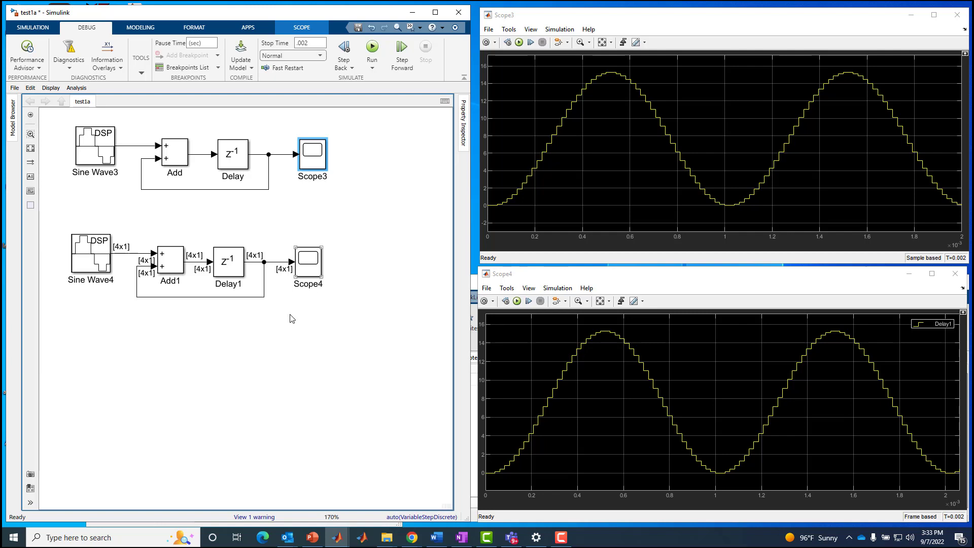
Step: Recheck Delay1's and Scope4's frame-based settings, closing both dialogs unchanged
{"action": "left_click", "coordinate": [228, 268]}
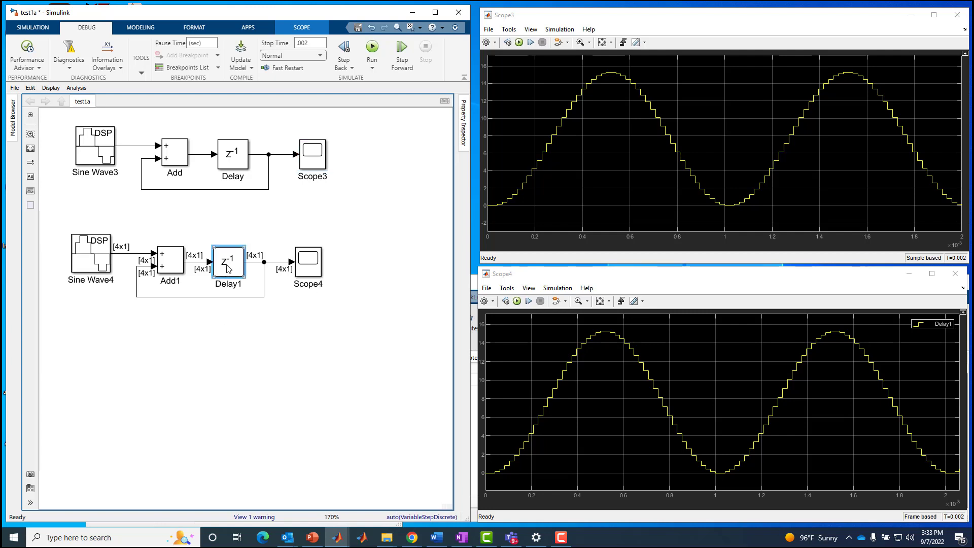
{"action": "double_click", "coordinate": [228, 268]}
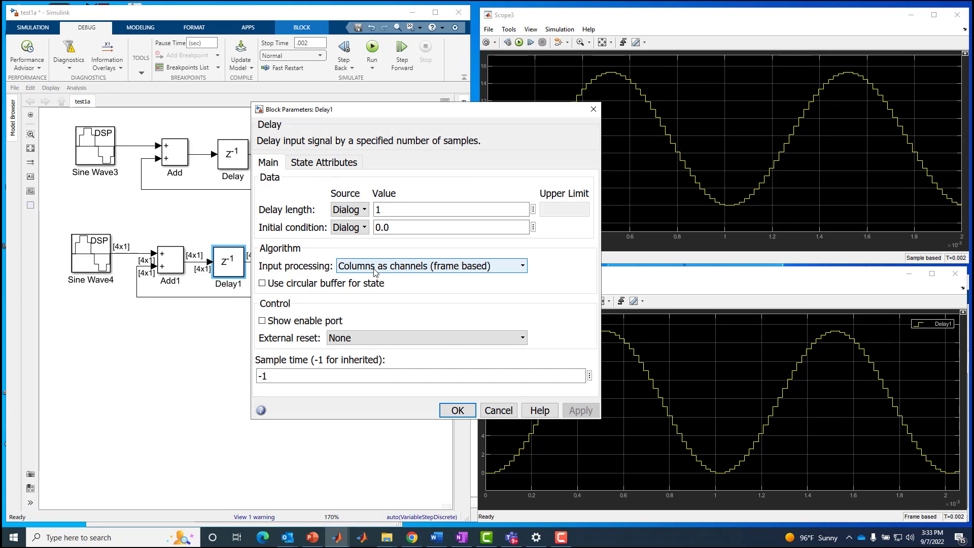
{"action": "left_click", "coordinate": [462, 411]}
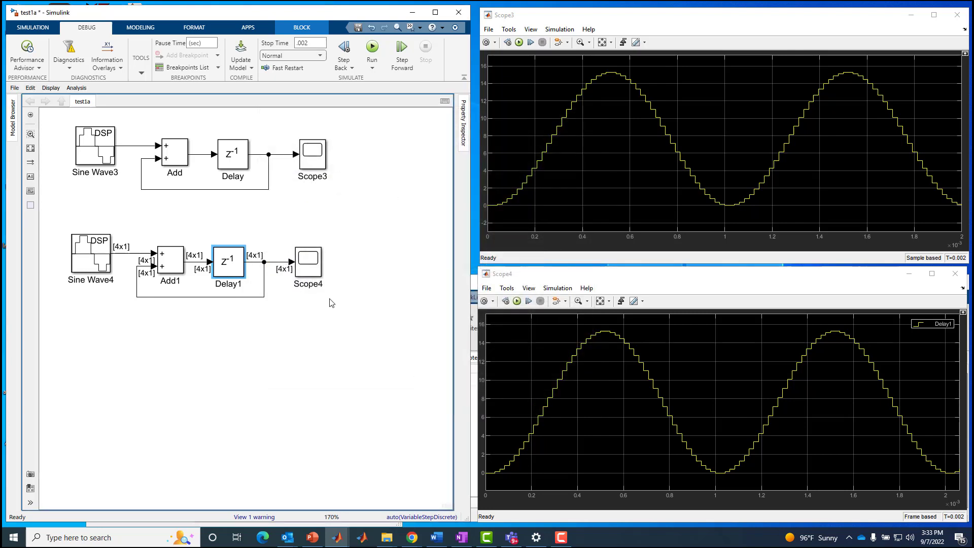
{"action": "left_click", "coordinate": [485, 302]}
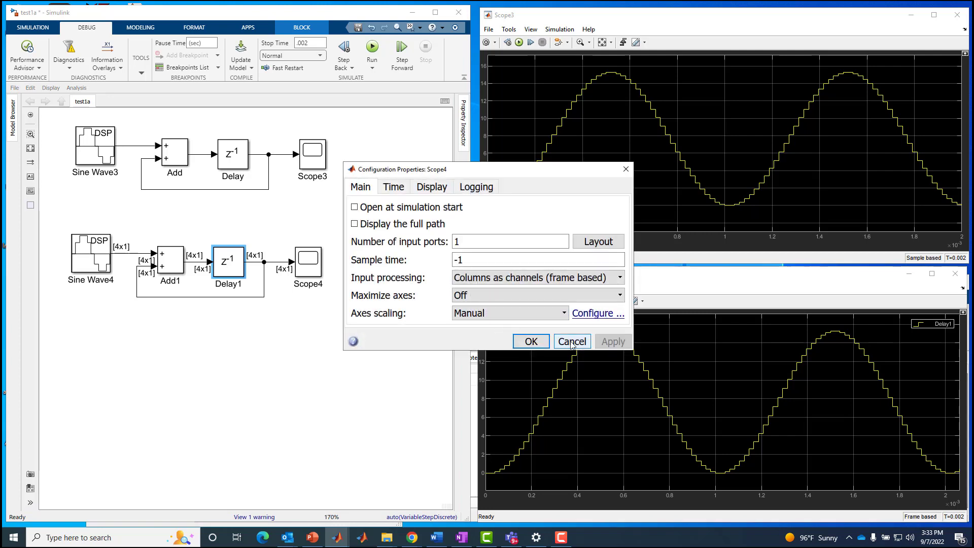
{"action": "left_click", "coordinate": [572, 342]}
{"action": "left_click", "coordinate": [166, 343]}
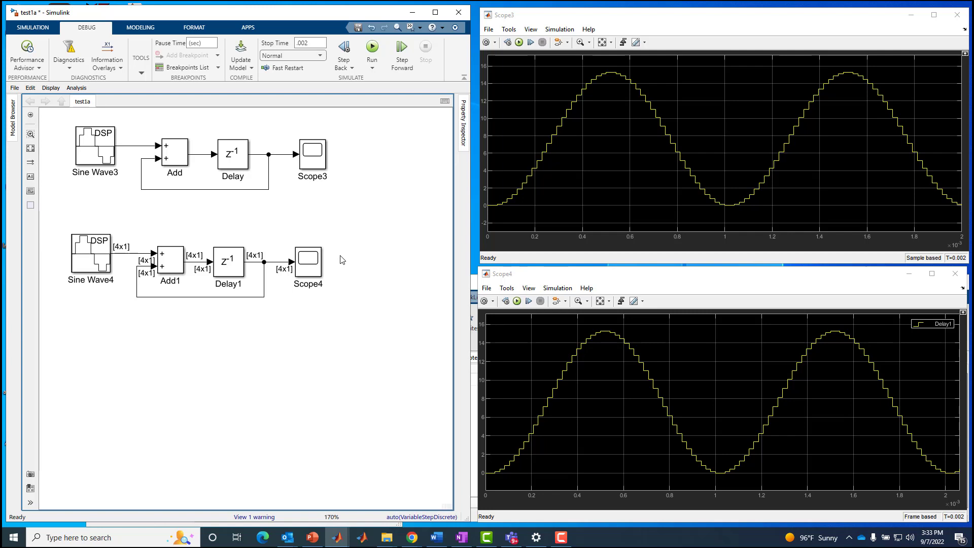
Step: Read the algebraic loop warning in an enlarged Diagnostic Viewer and highlight Delay1 through its link
{"action": "left_click", "coordinate": [264, 517]}
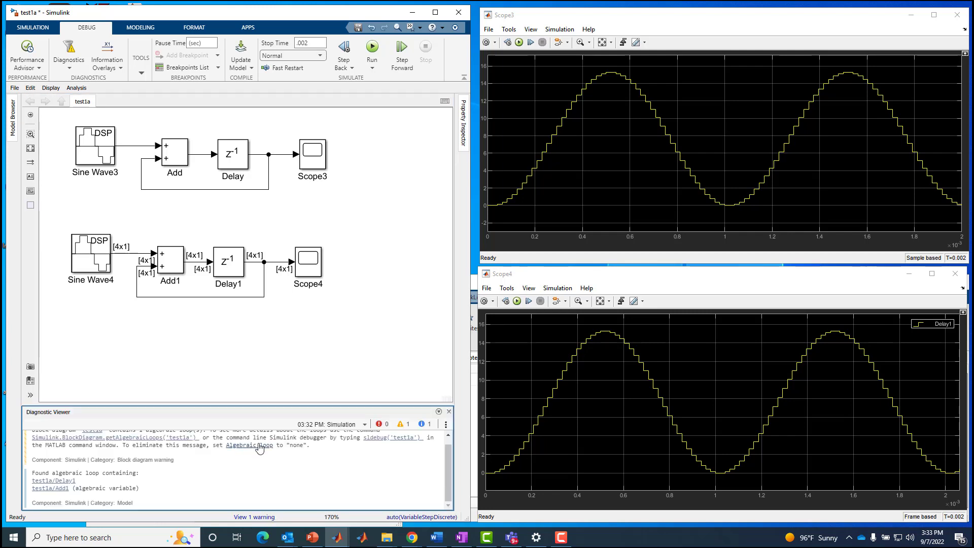
{"action": "left_click_drag", "start_coordinate": [236, 403], "coordinate": [236, 330]}
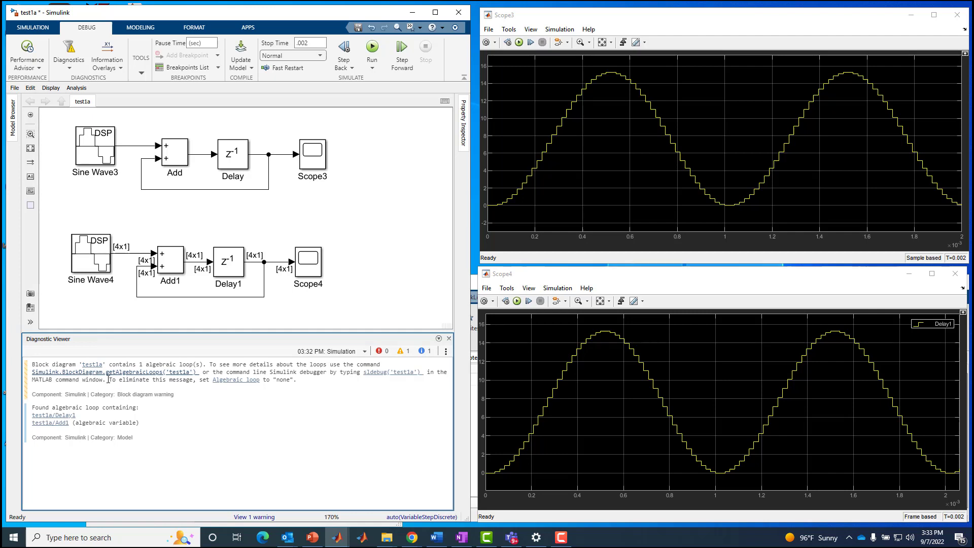
{"action": "left_click", "coordinate": [56, 415]}
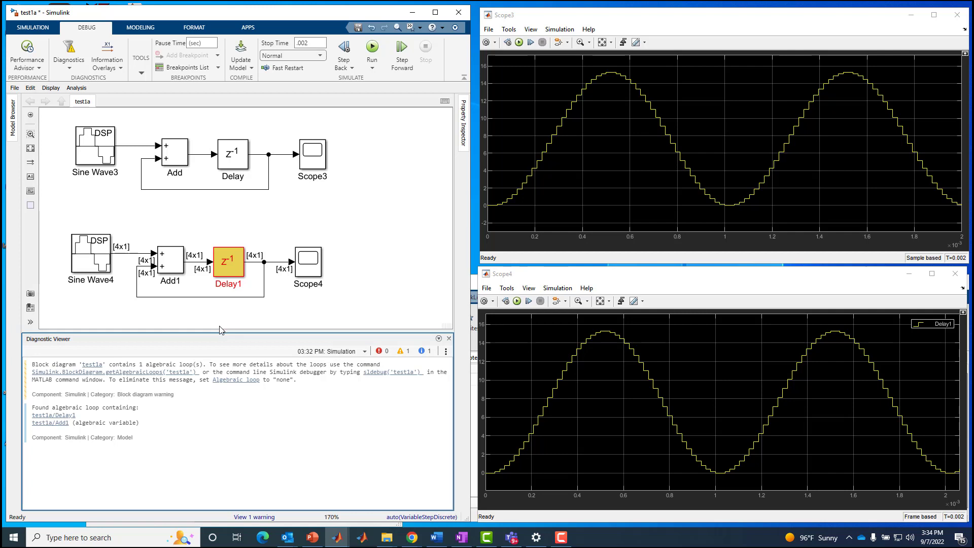
{"action": "left_click_drag", "start_coordinate": [221, 333], "coordinate": [225, 396]}
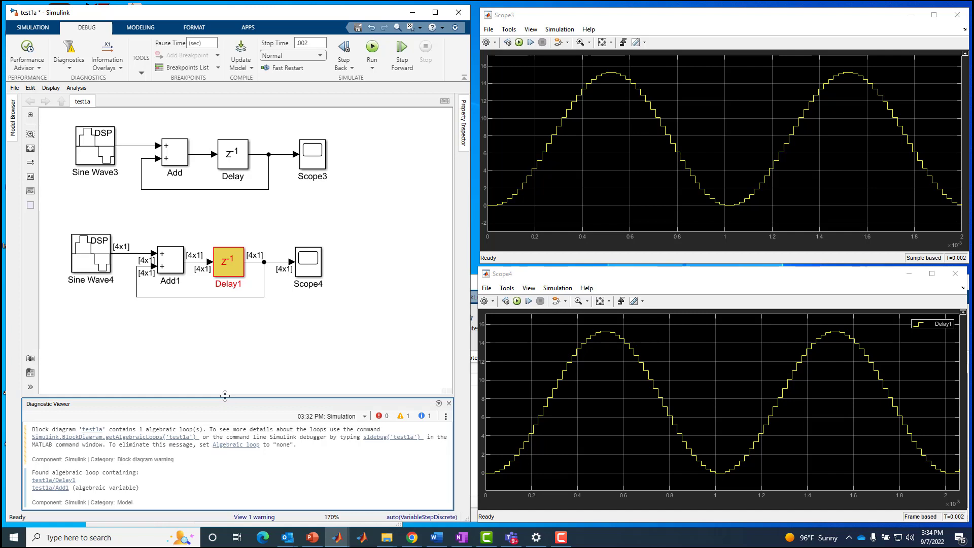
{"action": "left_click", "coordinate": [237, 276]}
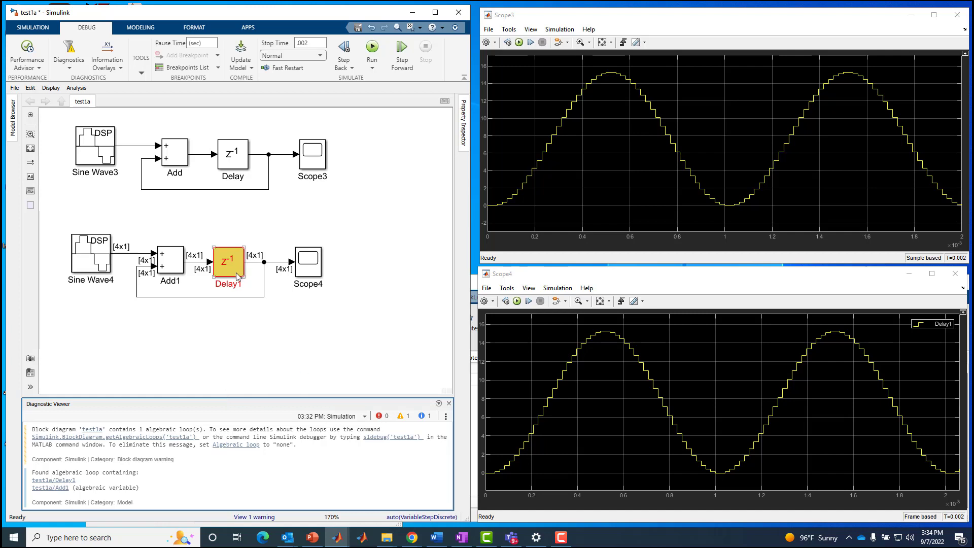